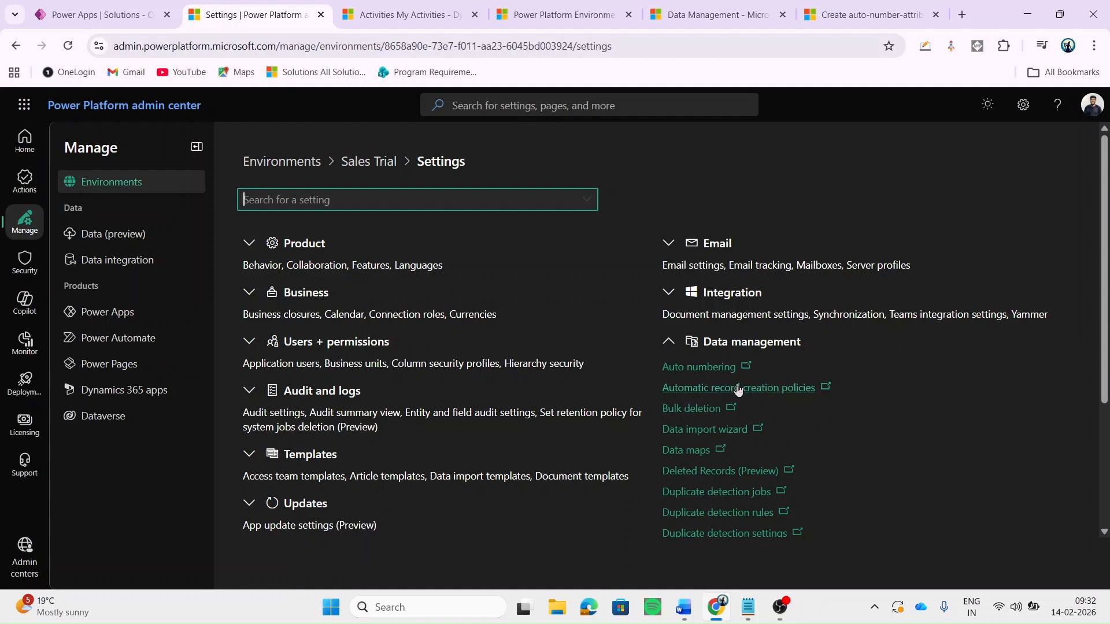
Open the automatic record creation policies and create a new rule named "Convert important phone calls to case records".
{"action": "left_click", "coordinate": [775, 391]}
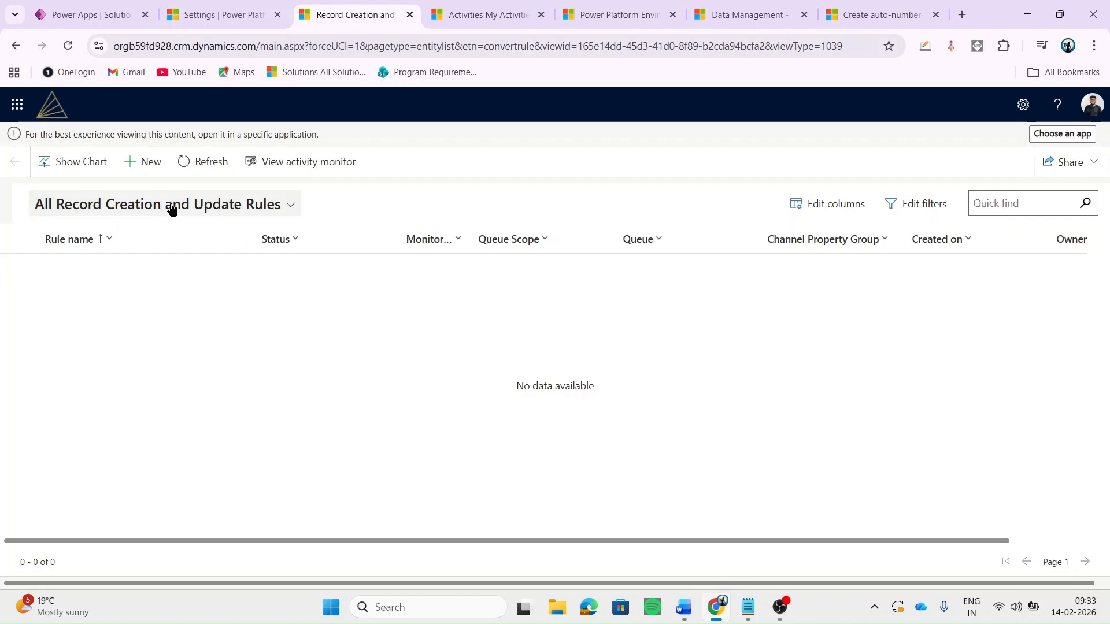
{"action": "left_click", "coordinate": [152, 162]}
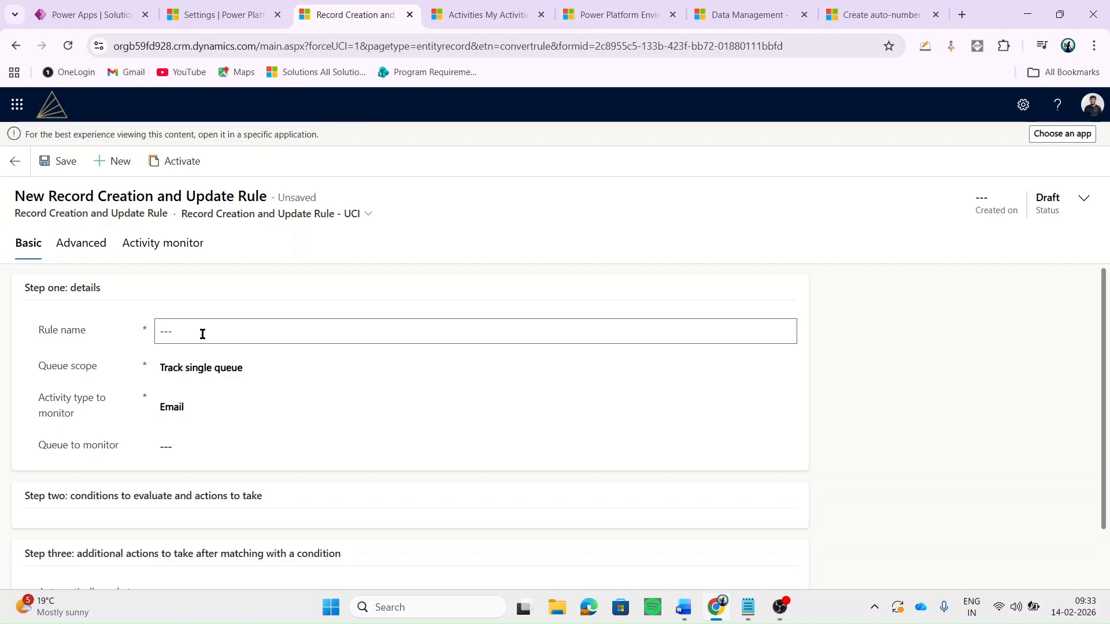
{"action": "left_click", "coordinate": [202, 334]}
{"action": "type", "text": "Conv"}
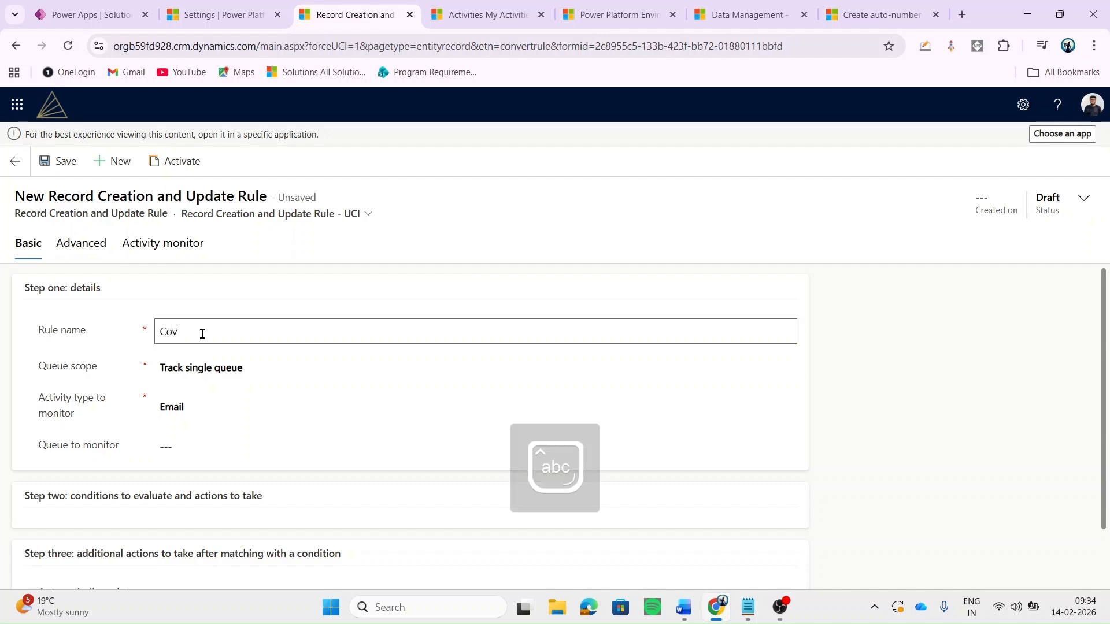
{"action": "type", "text": "ert impor"}
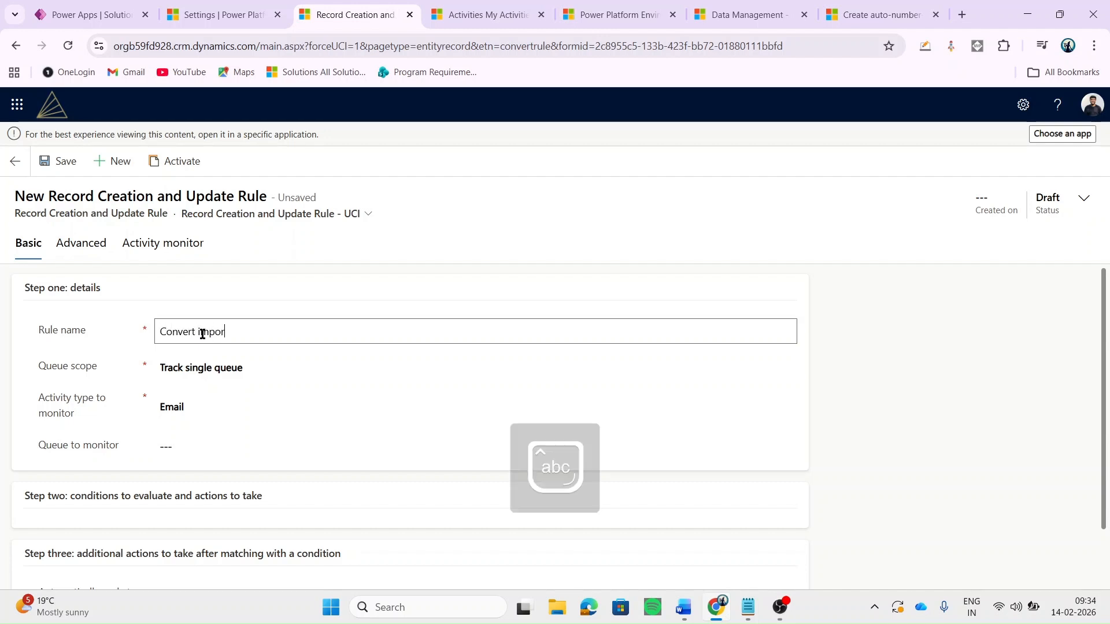
{"action": "type", "text": "tant phone"}
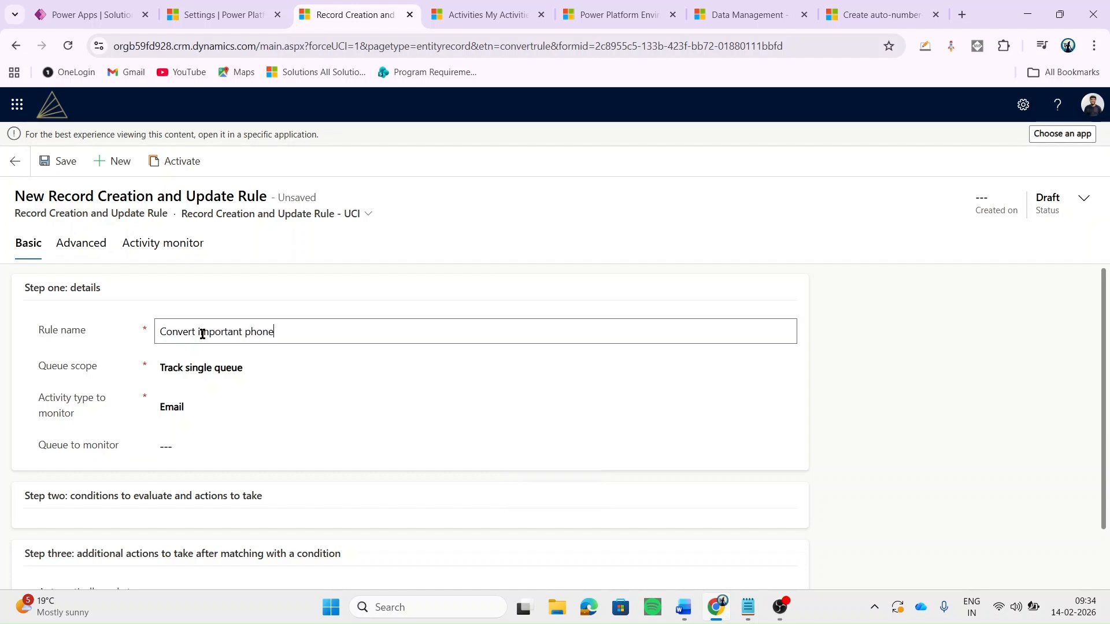
{"action": "type", "text": " calls to case"}
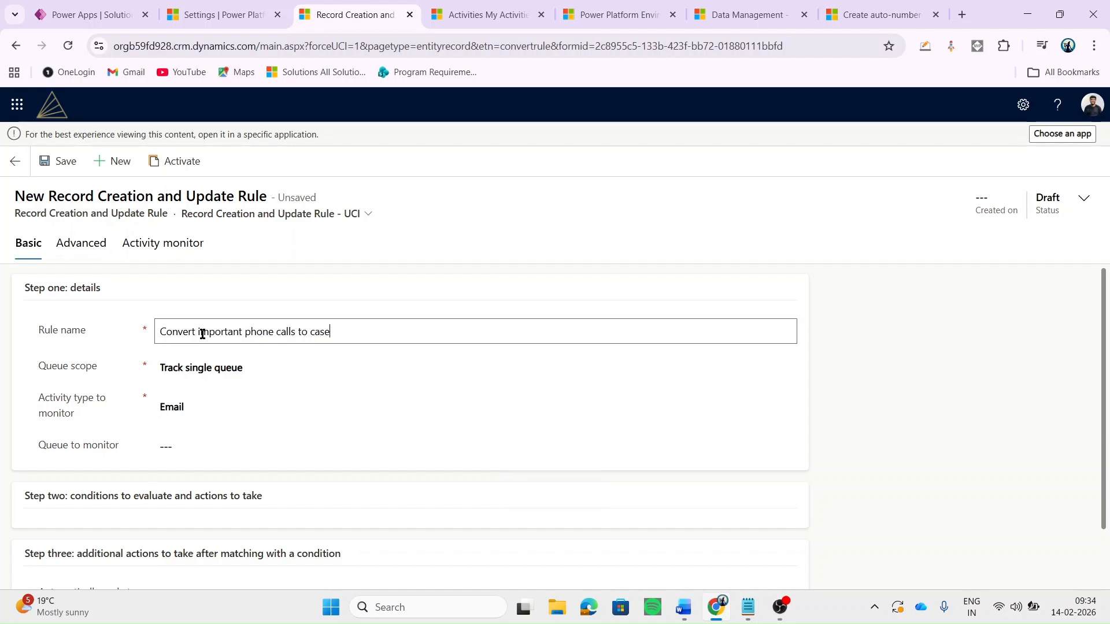
{"action": "type", "text": " records"}
{"action": "left_click", "coordinate": [105, 327]}
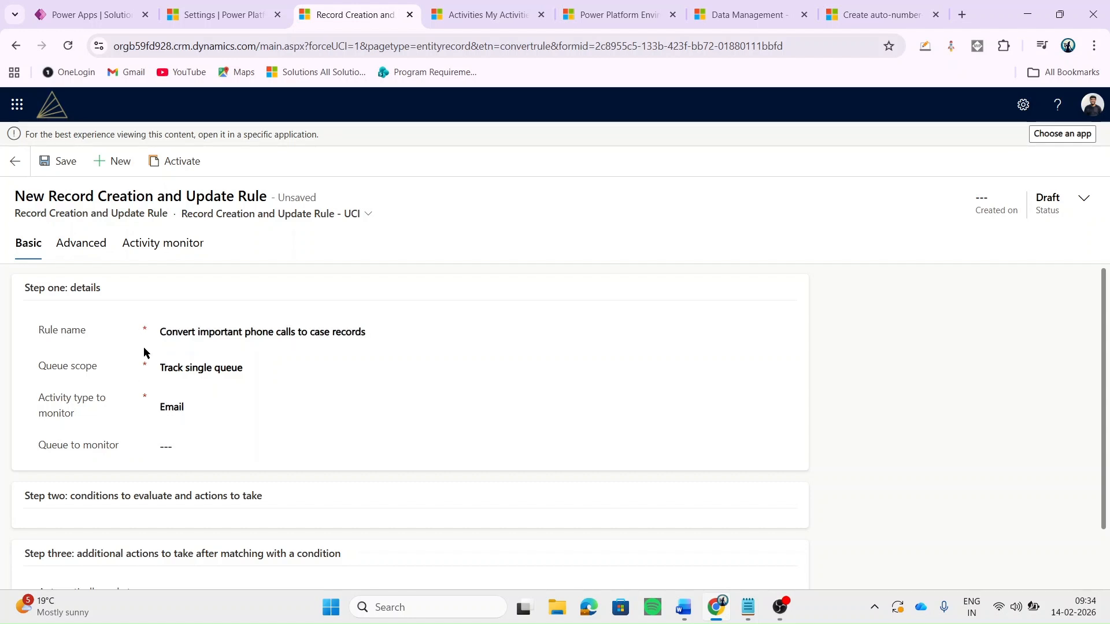
Set the rule's queue scope to Track single queue and the activity type to monitor to Phone Call, and save the rule.
{"action": "left_click", "coordinate": [186, 375]}
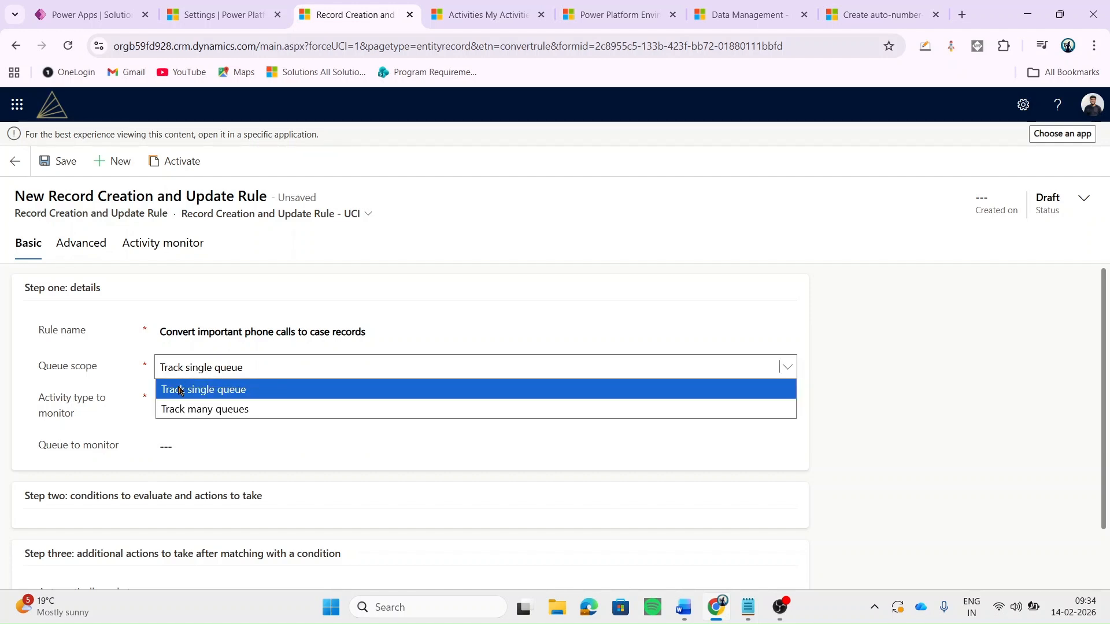
{"action": "left_click", "coordinate": [179, 387]}
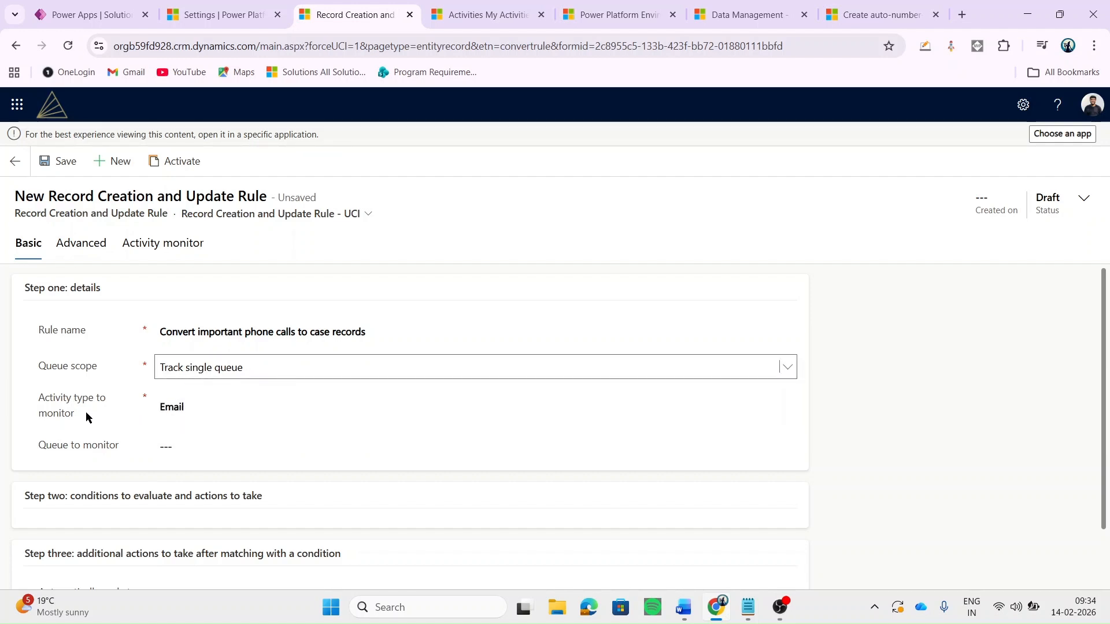
{"action": "left_click_drag", "start_coordinate": [26, 393], "coordinate": [77, 426]}
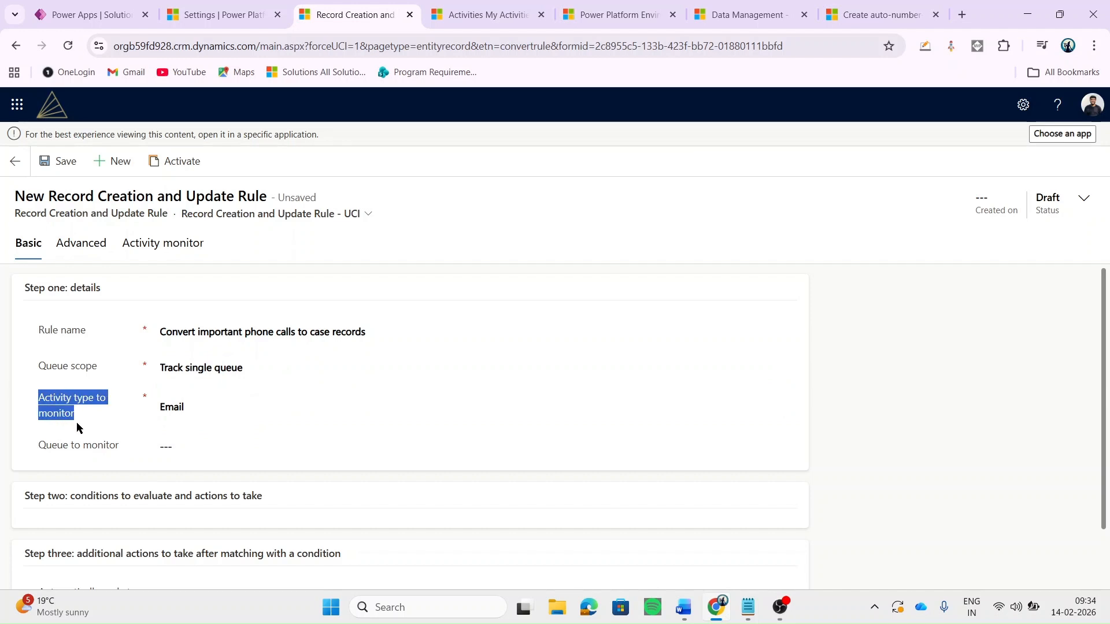
{"action": "left_click", "coordinate": [186, 406]}
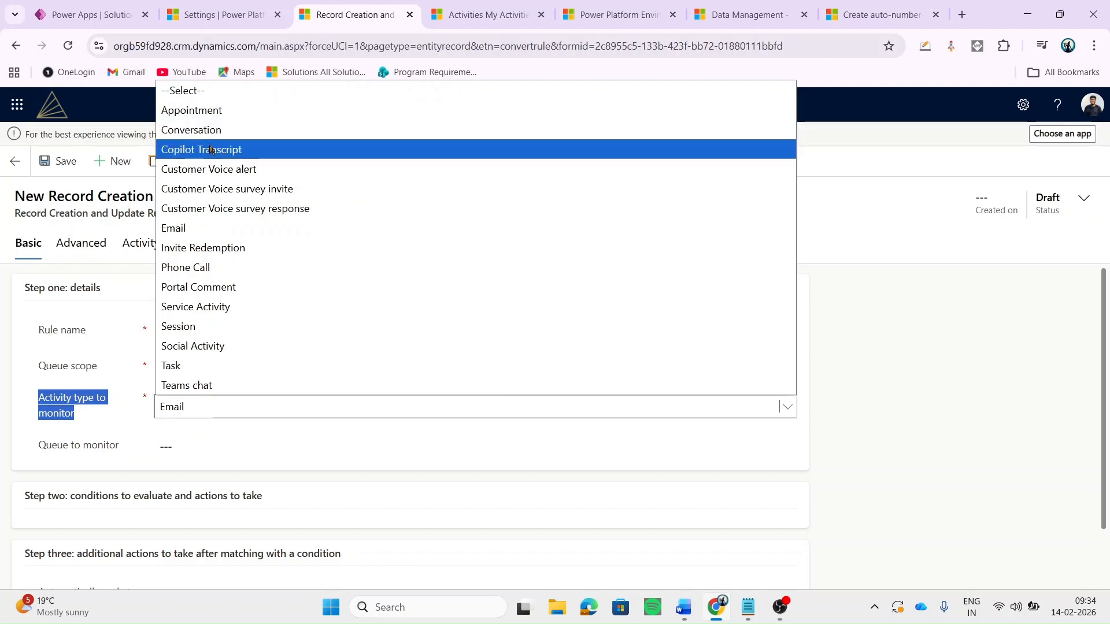
{"action": "left_click", "coordinate": [202, 266]}
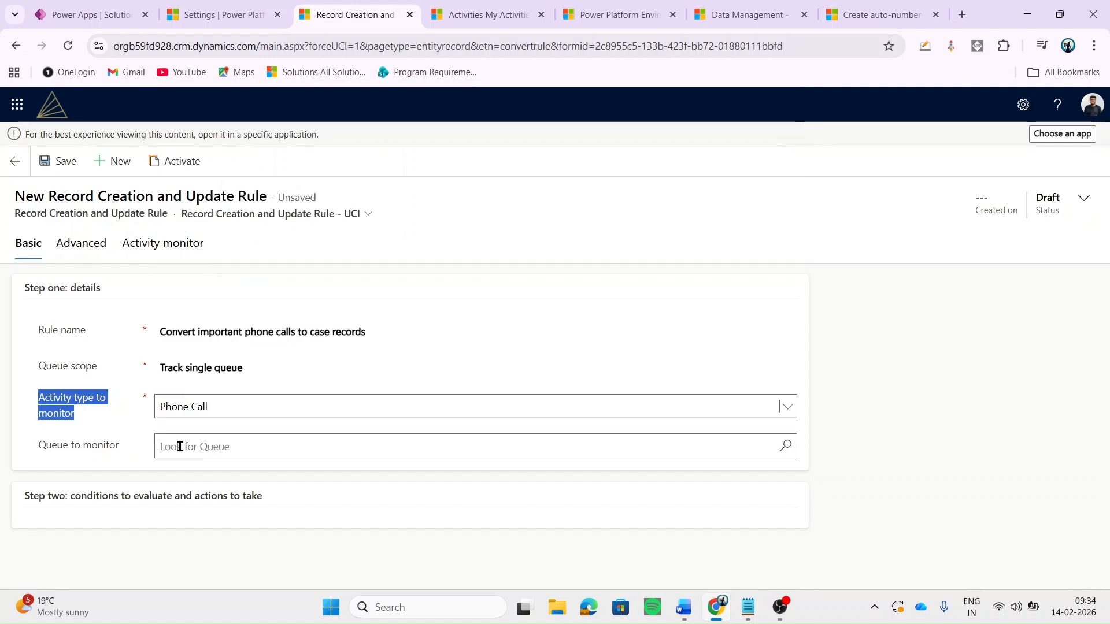
{"action": "left_click", "coordinate": [44, 162]}
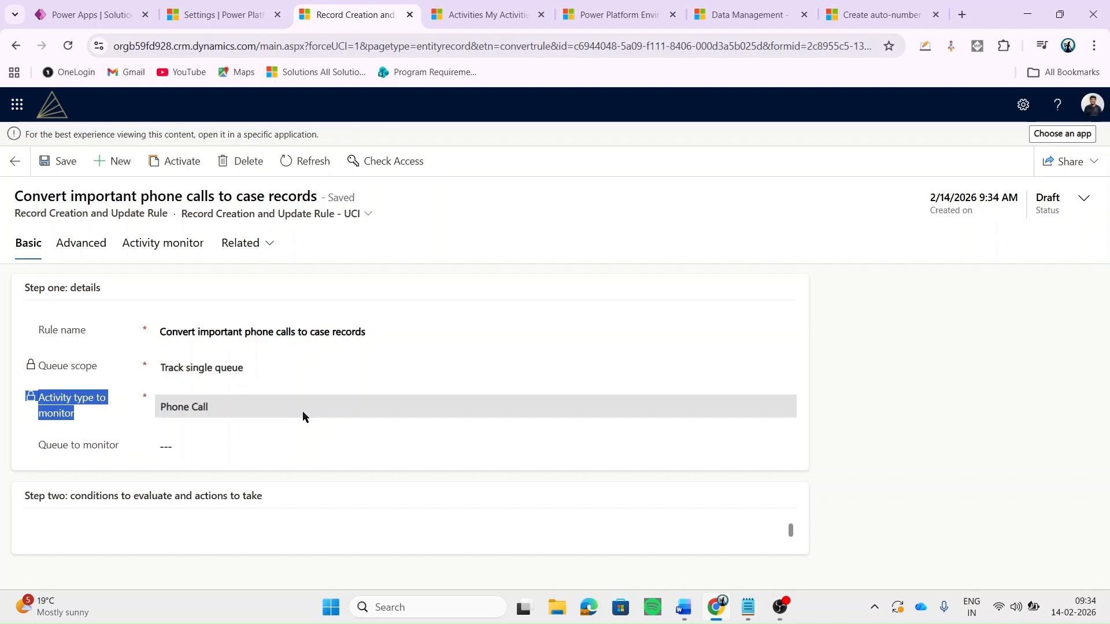
Add a new condition item to the rule, named "Check whether the phone call contains keywords like important or issue".
{"action": "scroll", "coordinate": [305, 416], "scroll_direction": "down", "scroll_amount": 3}
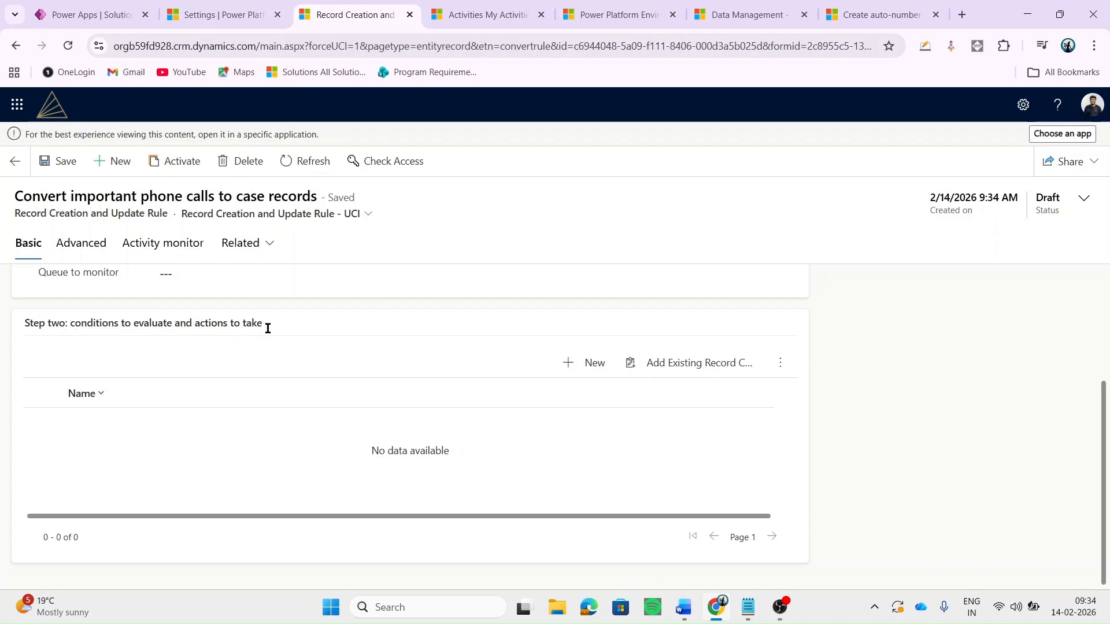
{"action": "left_click", "coordinate": [597, 359]}
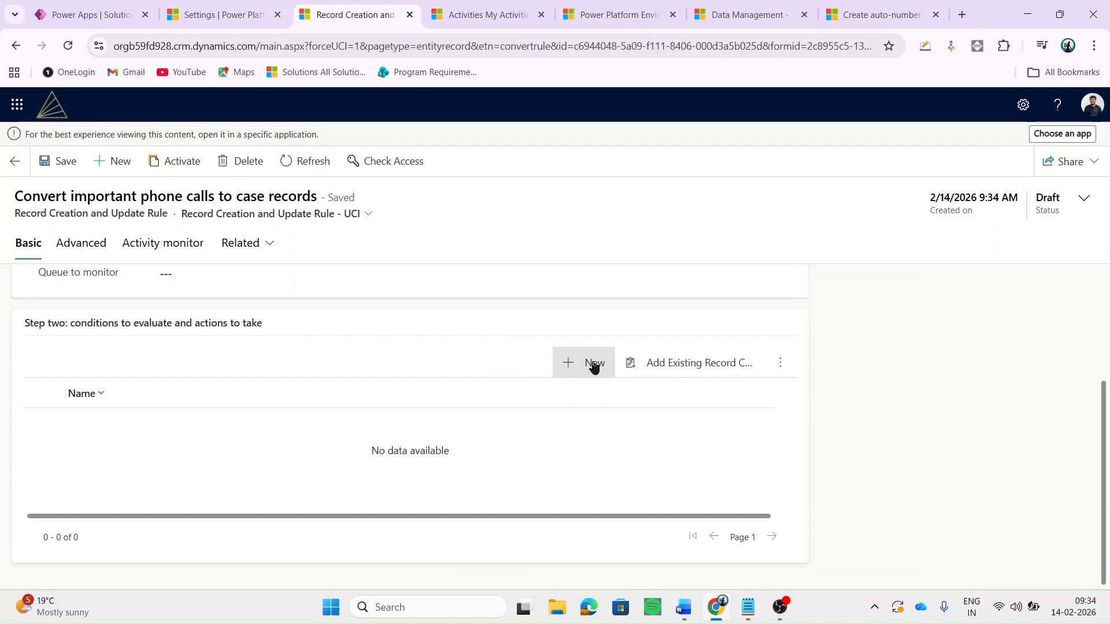
{"action": "left_click", "coordinate": [348, 267]}
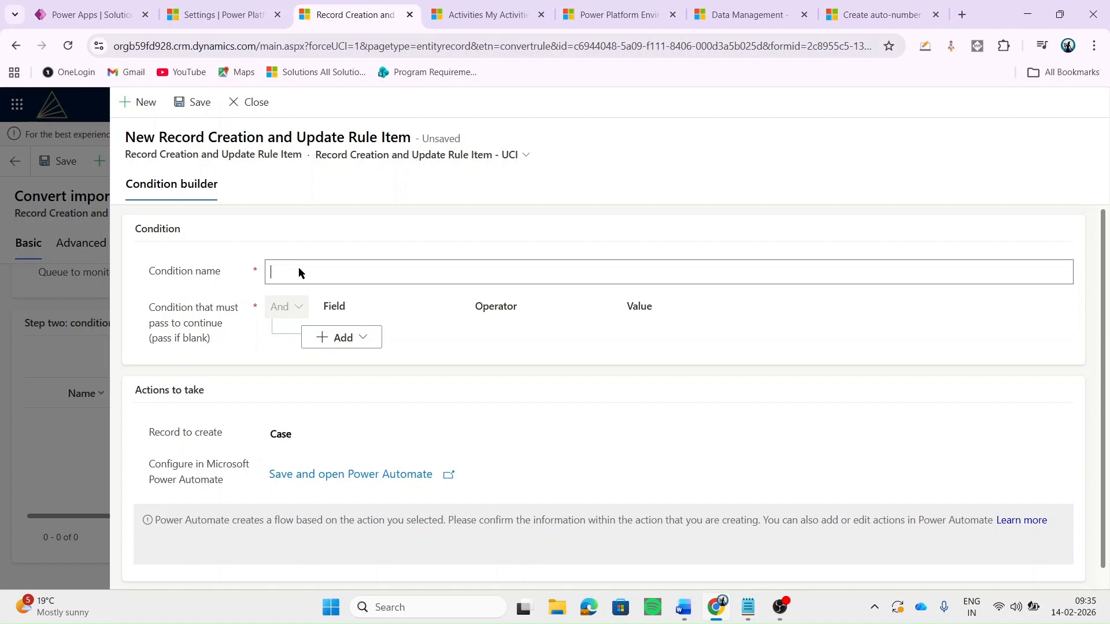
{"action": "type", "text": "Check w"}
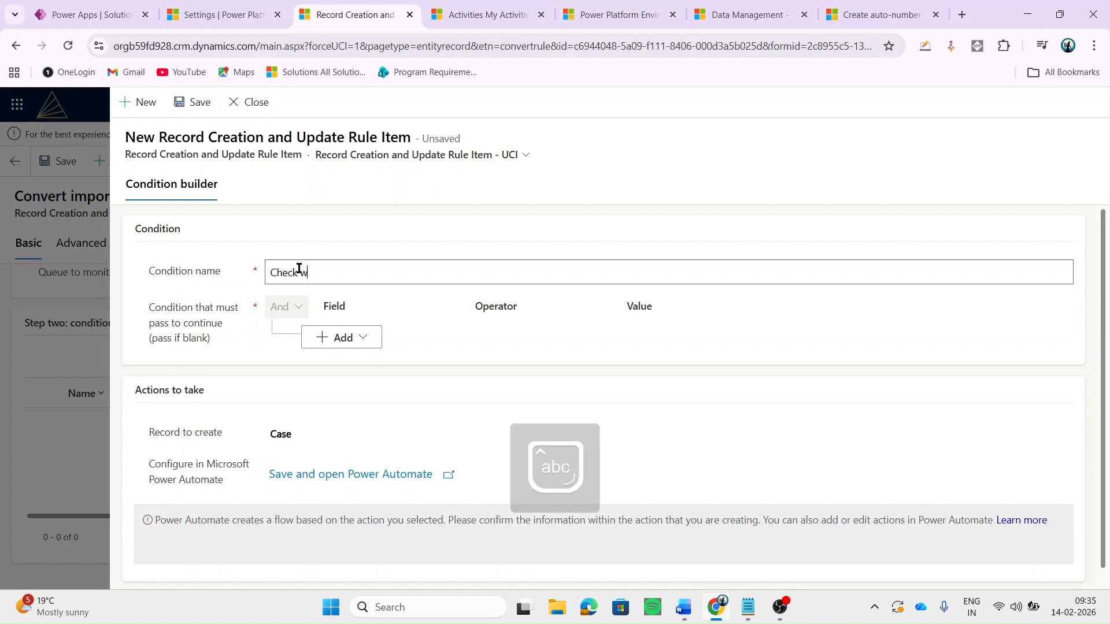
{"action": "type", "text": "hether the phone cal"}
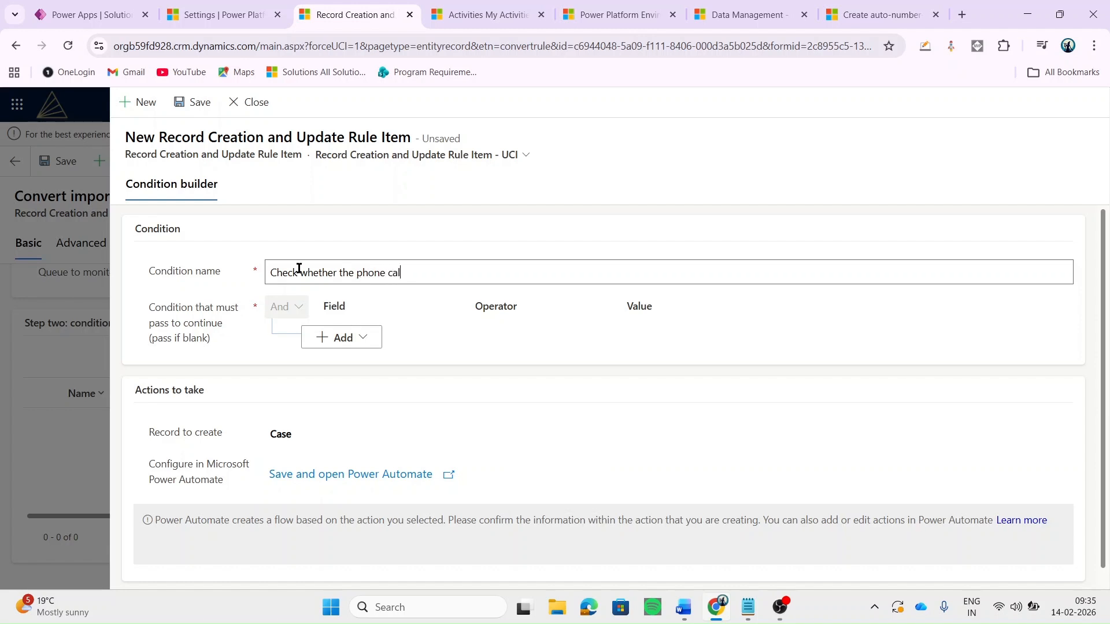
{"action": "type", "text": "l contains keywords like i"}
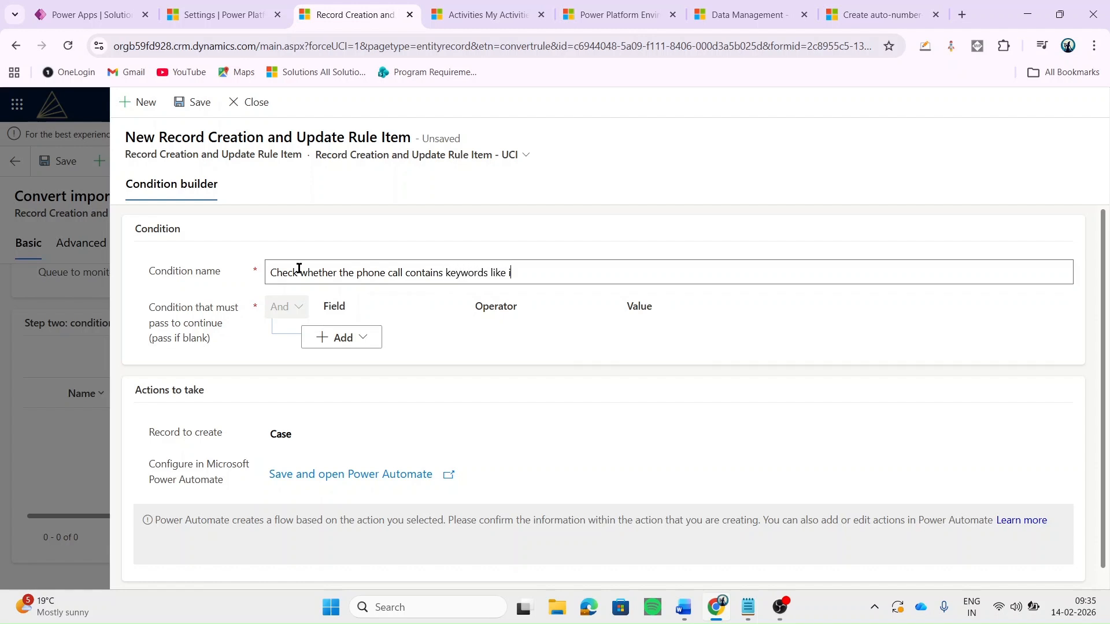
{"action": "type", "text": "mportant or issue"}
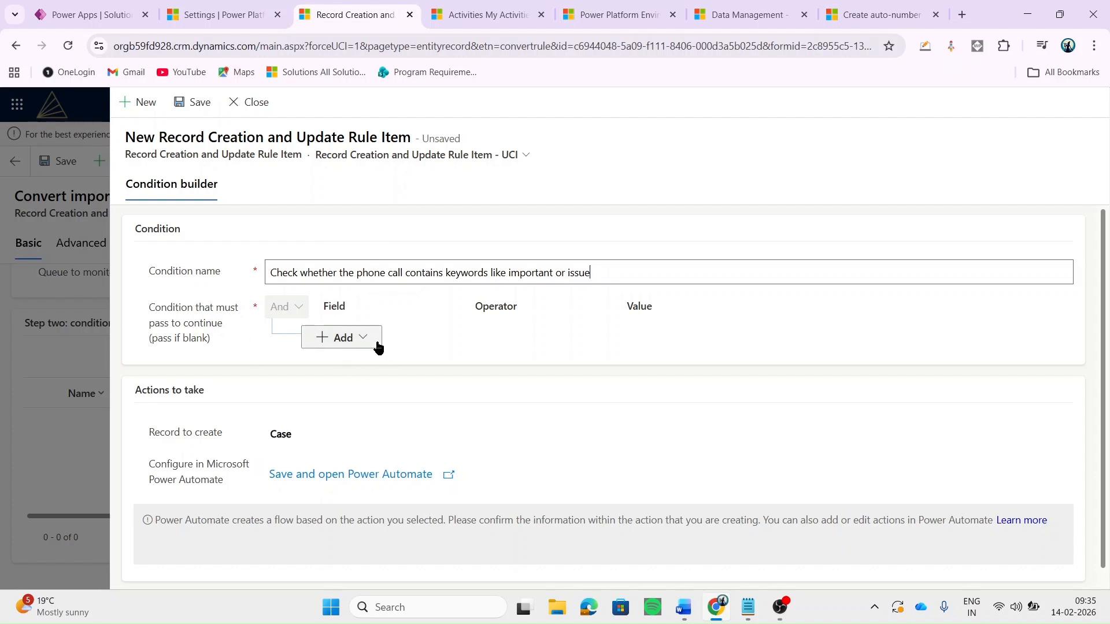
{"action": "left_click", "coordinate": [351, 345]}
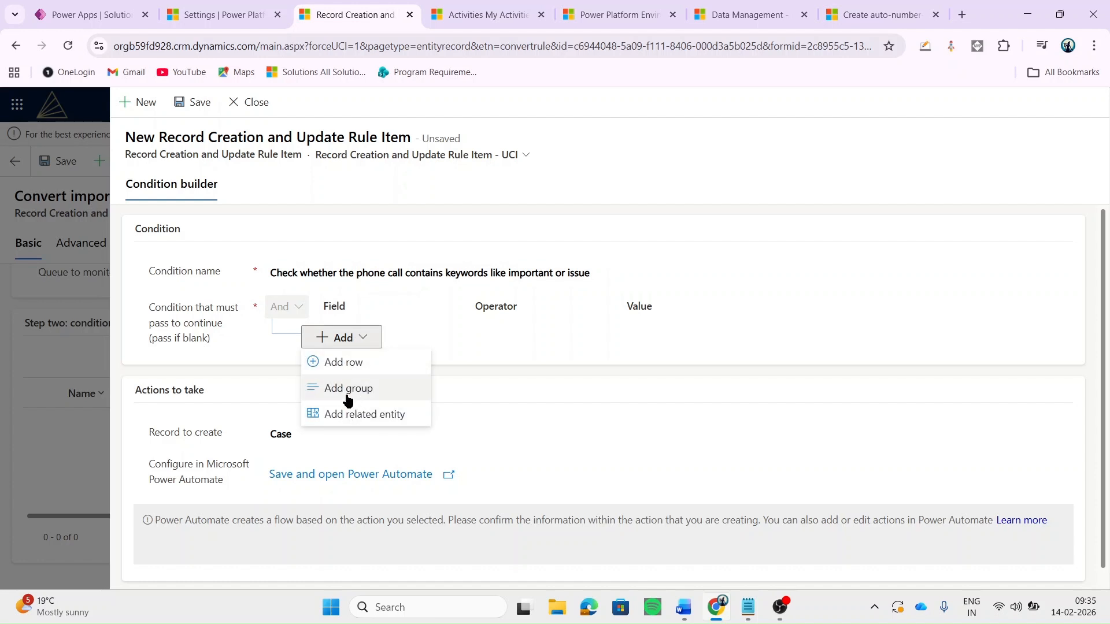
{"action": "left_click", "coordinate": [392, 366]}
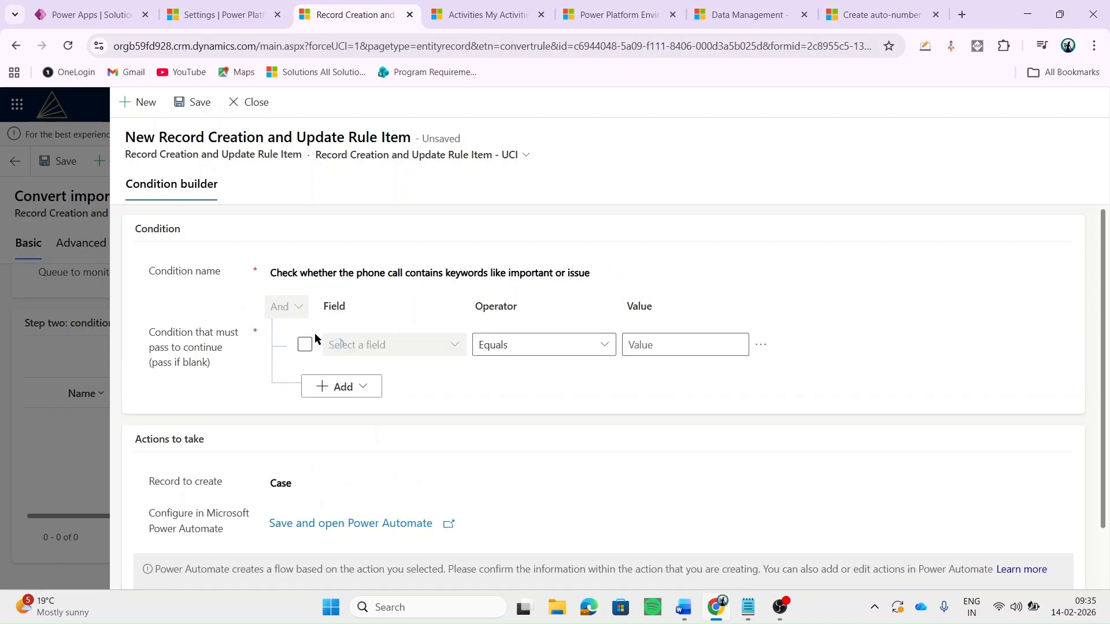
{"action": "left_click", "coordinate": [761, 344]}
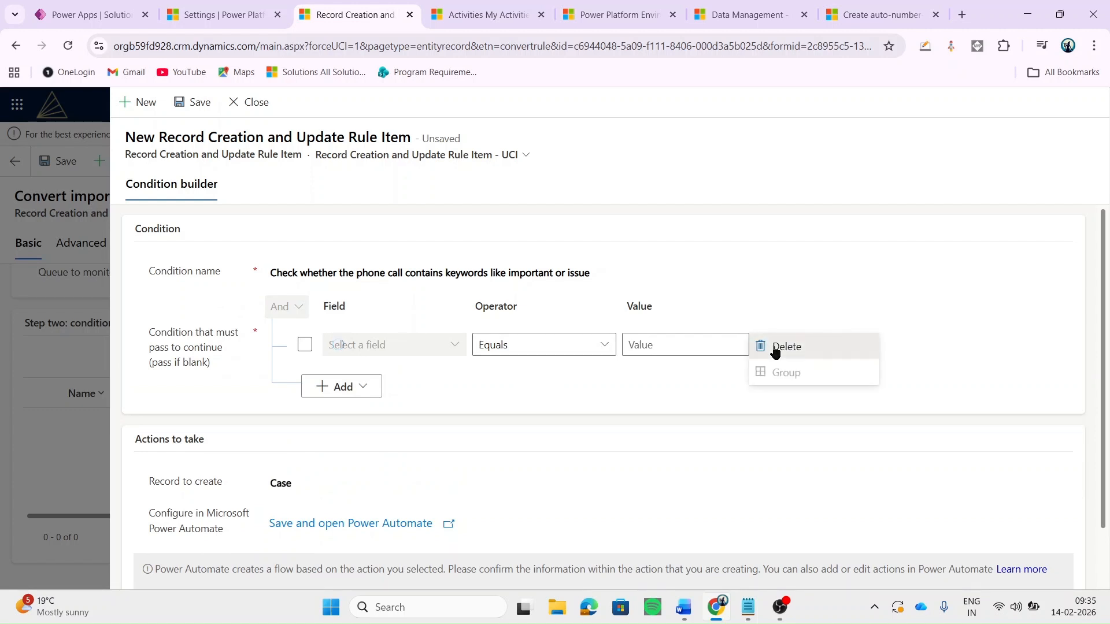
{"action": "left_click", "coordinate": [777, 347]}
Add a condition group to the rule item and set its logic to Or.
{"action": "left_click", "coordinate": [341, 341]}
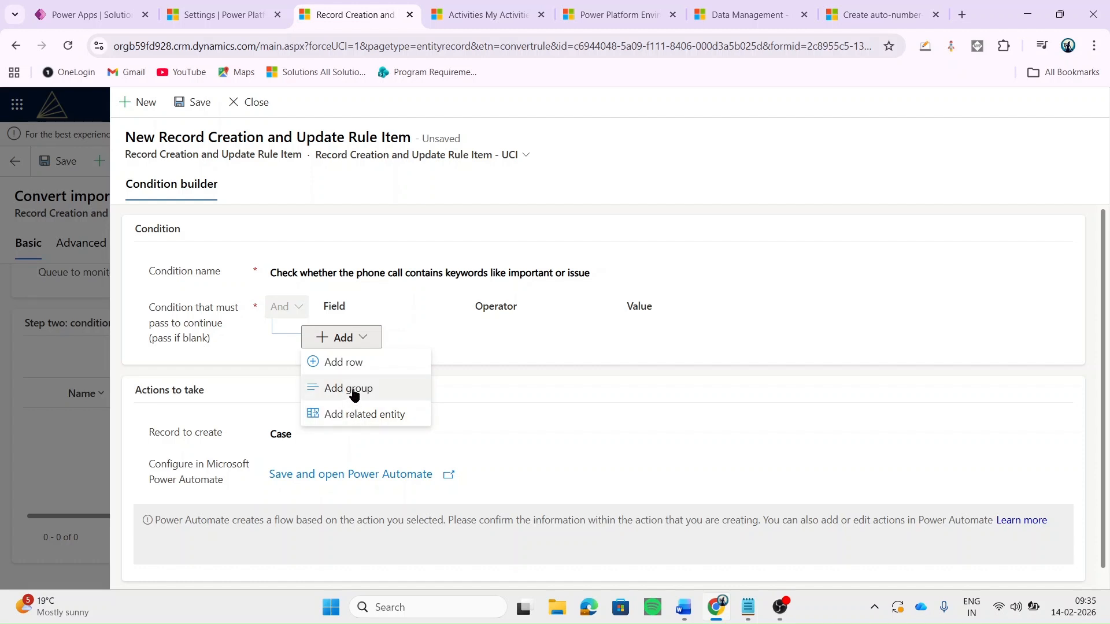
{"action": "left_click", "coordinate": [348, 388]}
{"action": "left_click", "coordinate": [355, 357]}
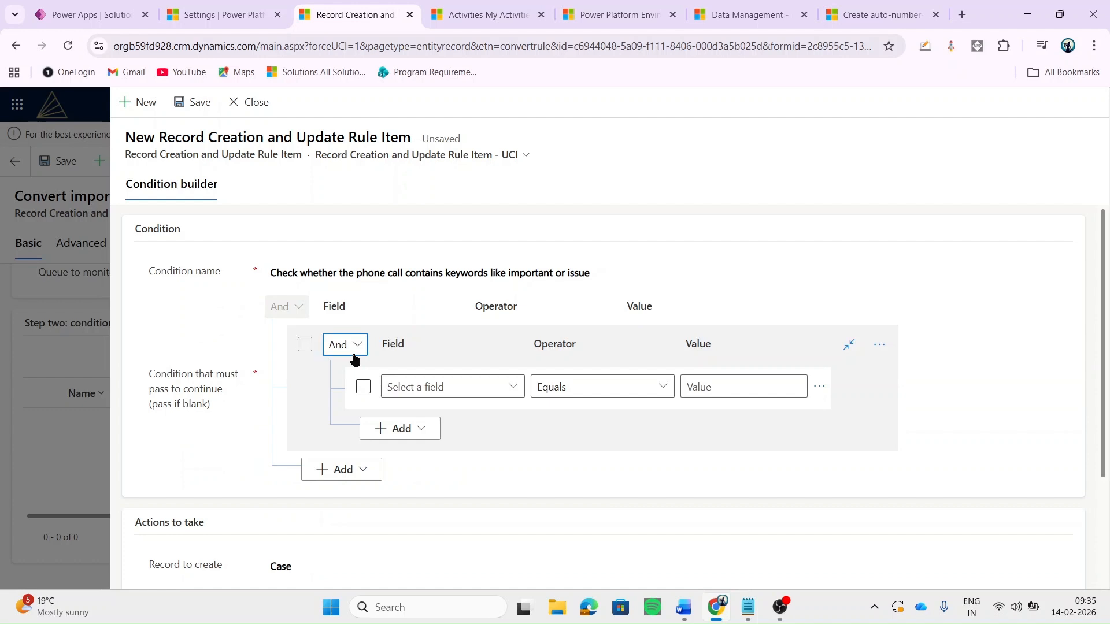
{"action": "left_click", "coordinate": [335, 396]}
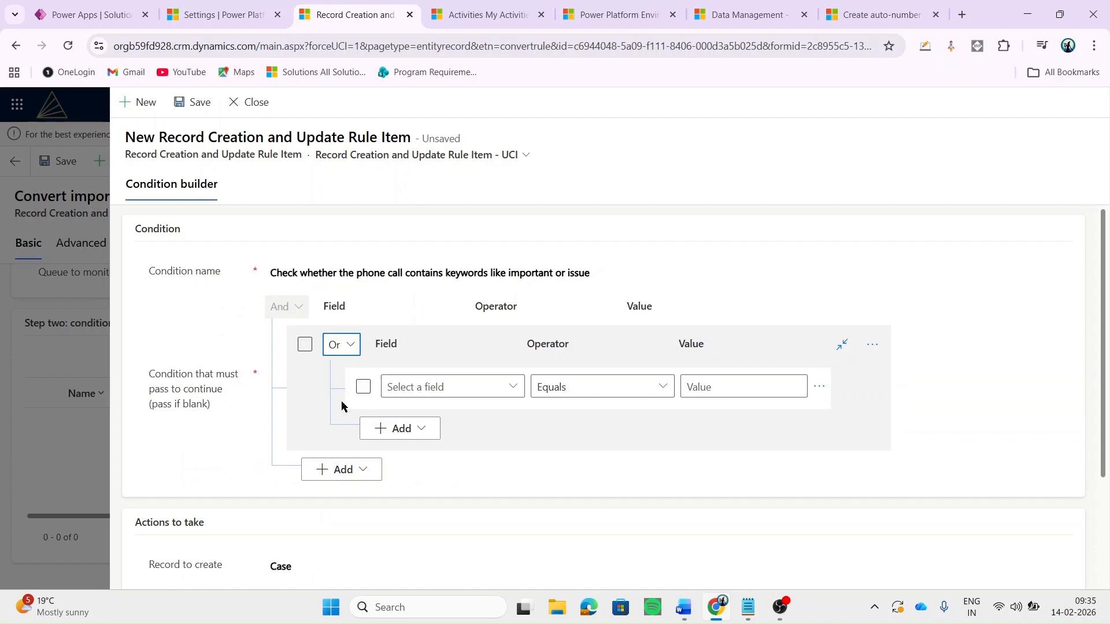
Choose Subject (Phone Call) as the field of the Or group's first condition row.
{"action": "left_click", "coordinate": [443, 384]}
{"action": "type", "text": "Stat"}
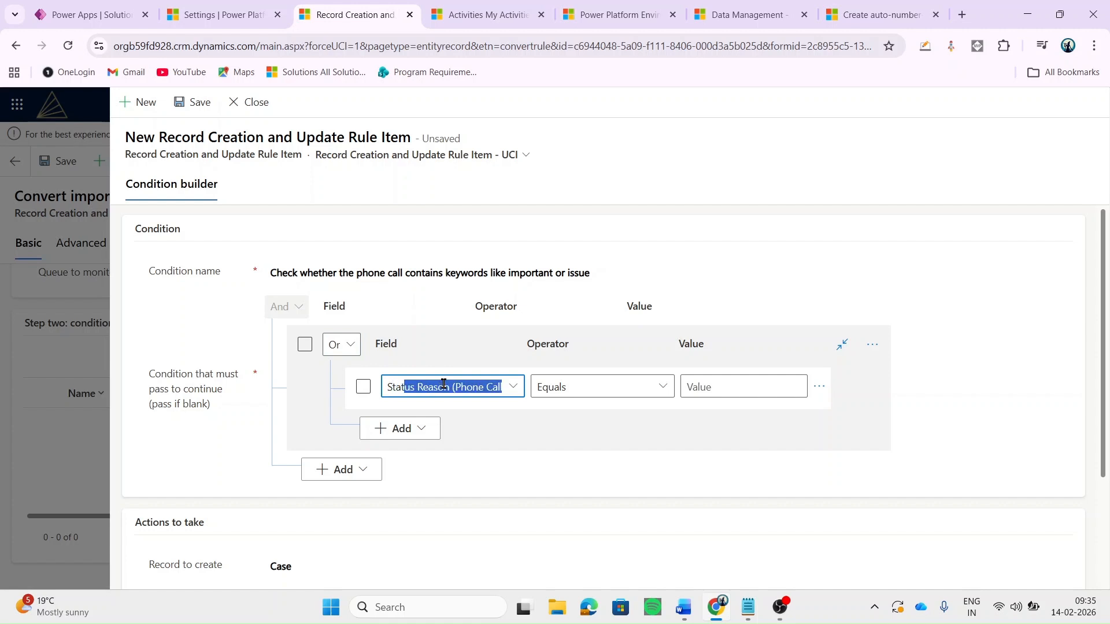
{"action": "key", "text": "BackSpace"}
{"action": "key", "text": "BackSpace"}
{"action": "key", "text": "BackSpace"}
{"action": "key", "text": "BackSpace"}
{"action": "key", "text": "BackSpace"}
{"action": "type", "text": "Sb"}
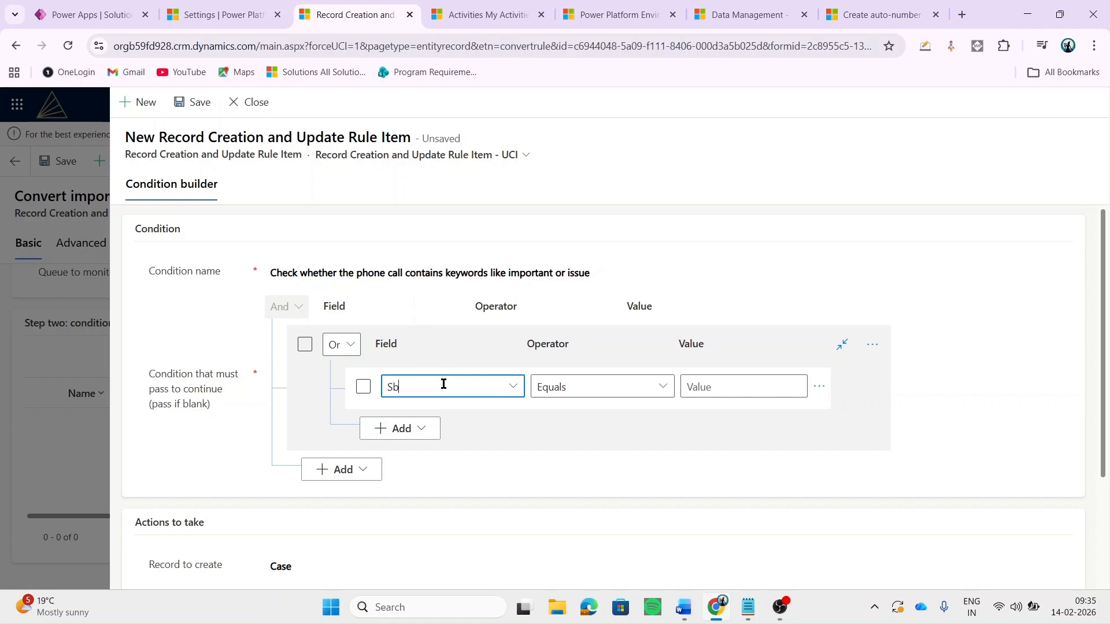
{"action": "key", "text": "BackSpace"}
{"action": "type", "text": "ubject (Phone Call"}
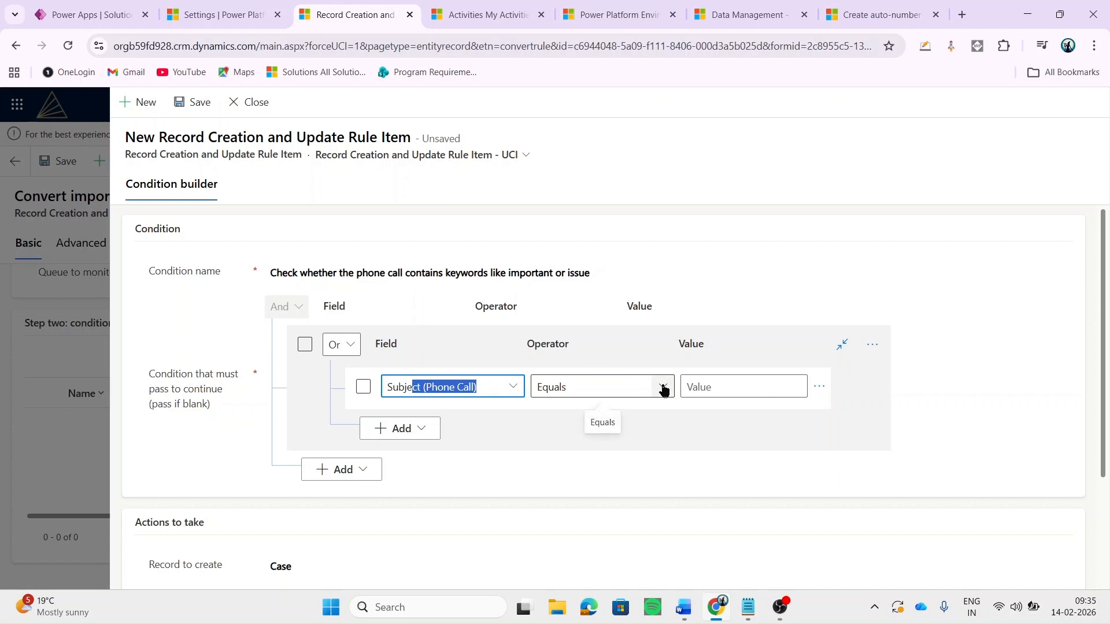
Set the first condition row's operator to Contains and its value to "issue".
{"action": "left_click", "coordinate": [663, 388]}
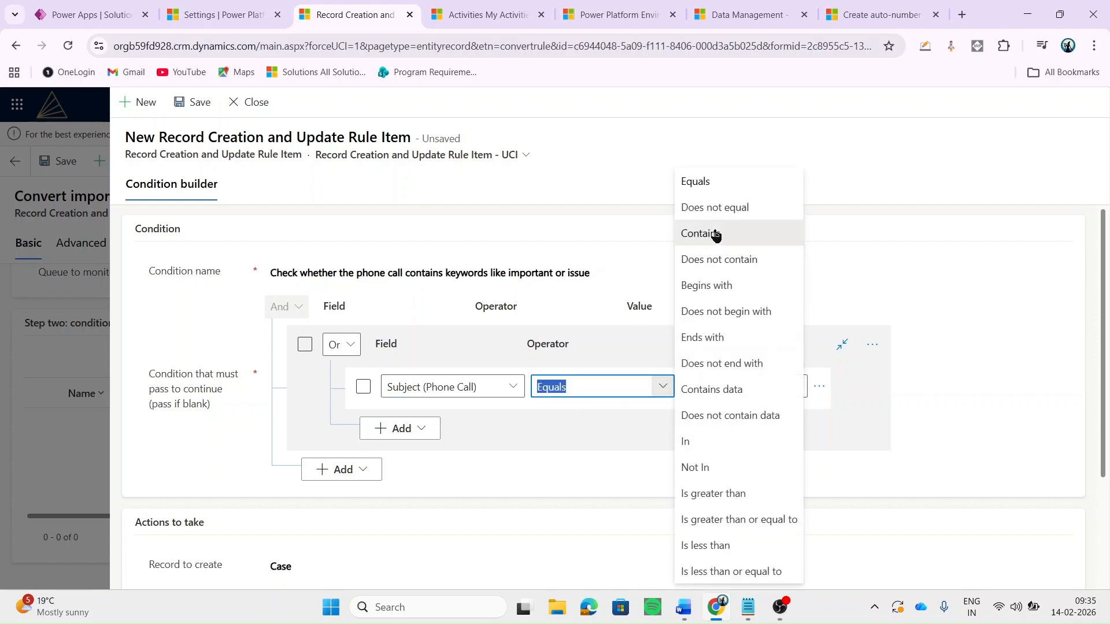
{"action": "left_click", "coordinate": [716, 234]}
{"action": "left_click", "coordinate": [740, 388]}
{"action": "type", "text": "issue"}
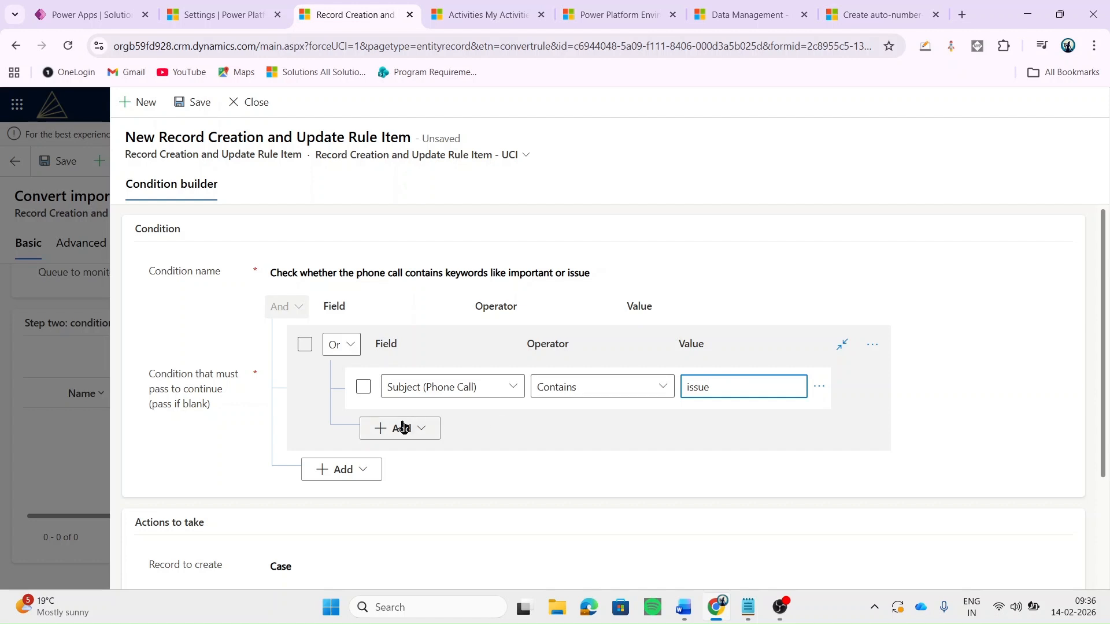
Add a second condition row to the Or group: Subject (Phone Call) Contains "important".
{"action": "left_click", "coordinate": [403, 428]}
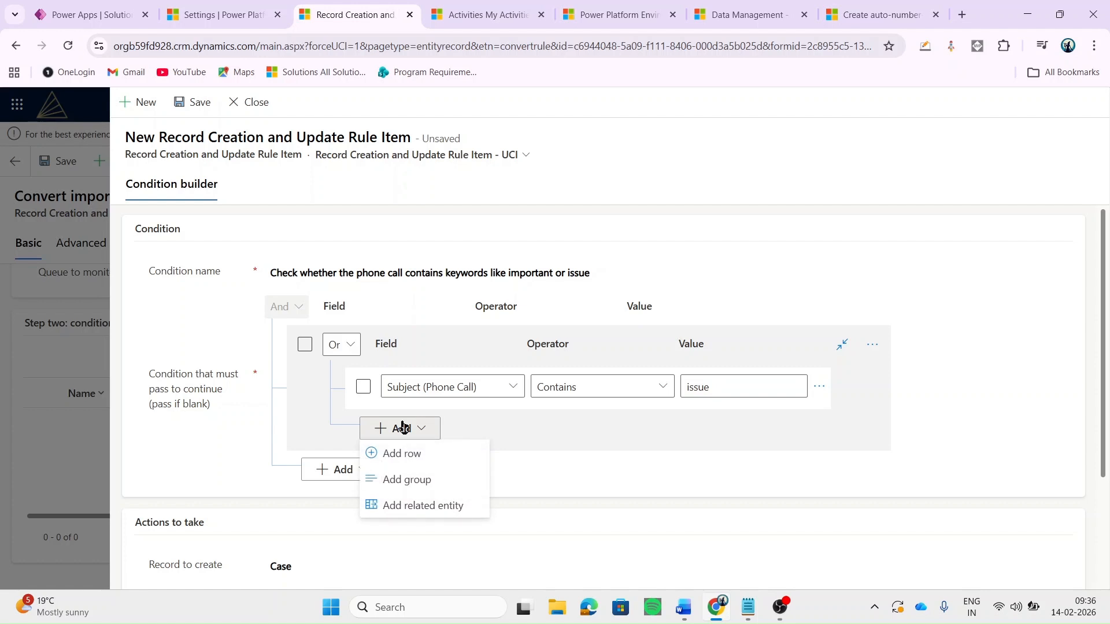
{"action": "left_click", "coordinate": [411, 461]}
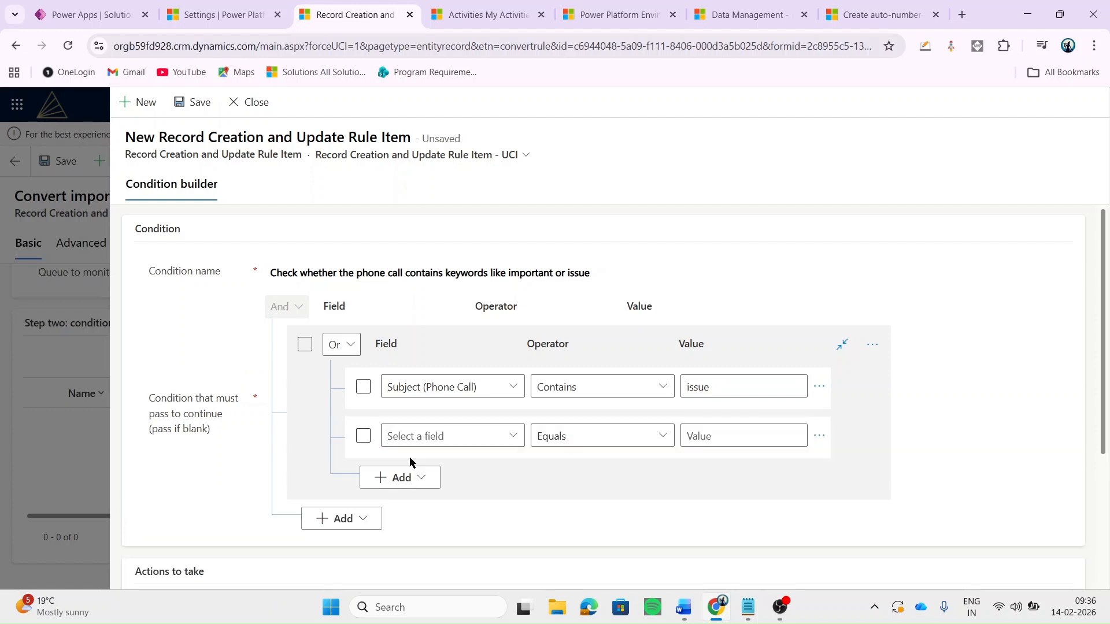
{"action": "type", "text": "Subject (Phone Call"}
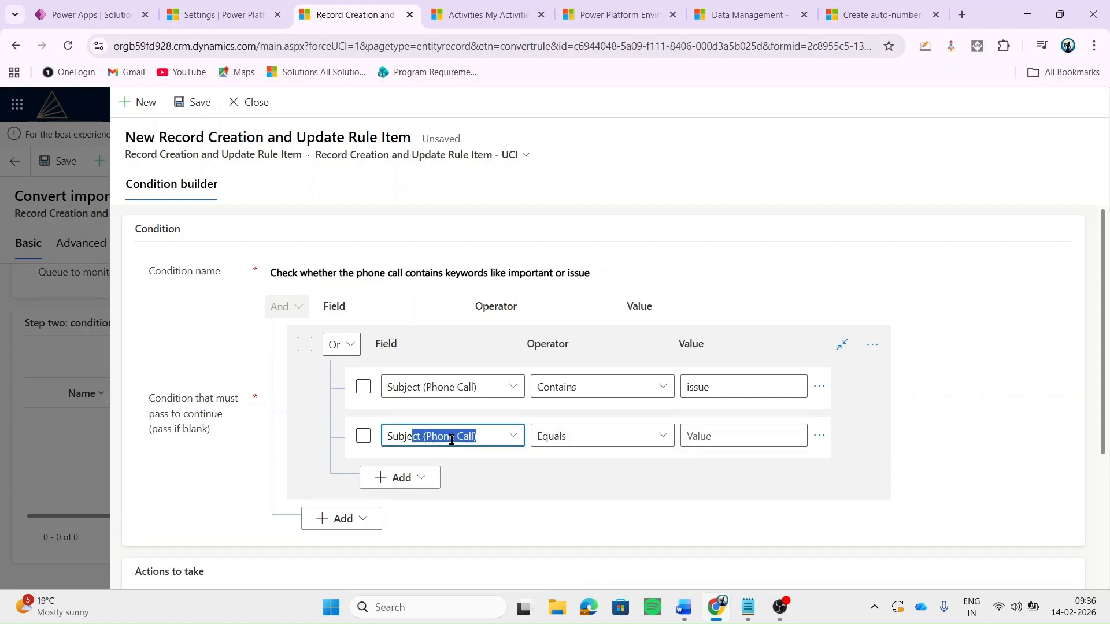
{"action": "left_click", "coordinate": [602, 433]}
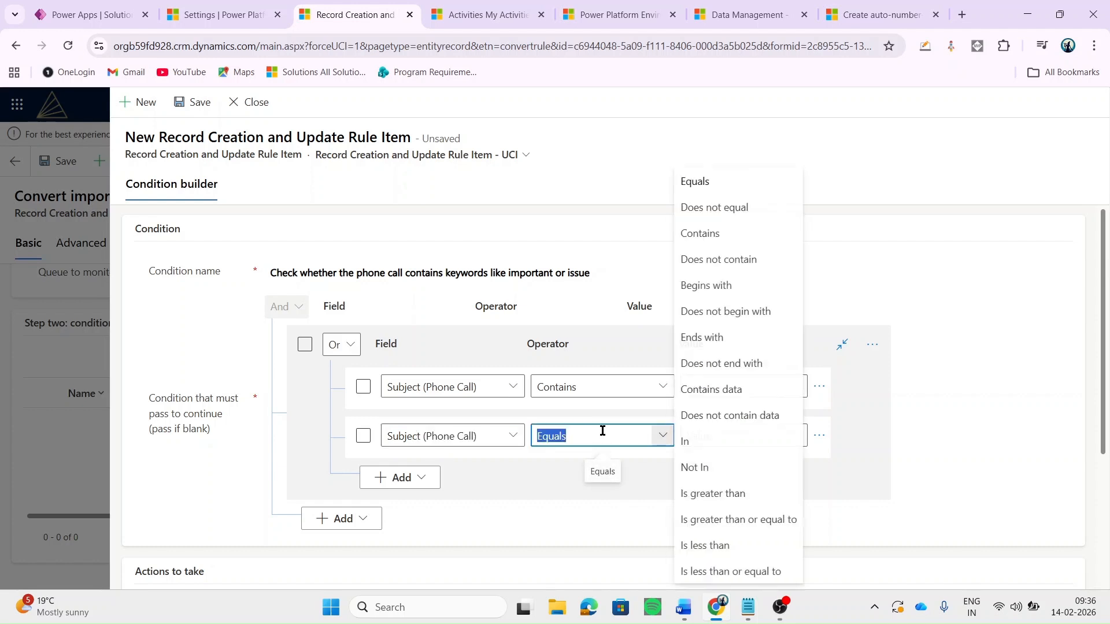
{"action": "left_click", "coordinate": [697, 233]}
{"action": "left_click", "coordinate": [721, 436]}
{"action": "type", "text": "i"}
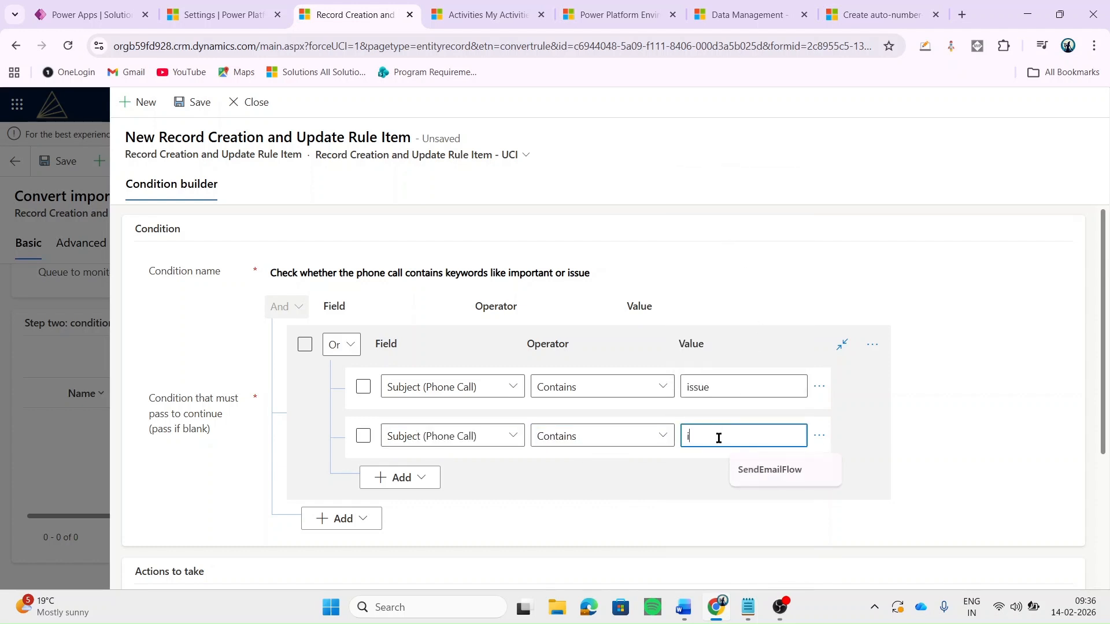
{"action": "type", "text": "mportant"}
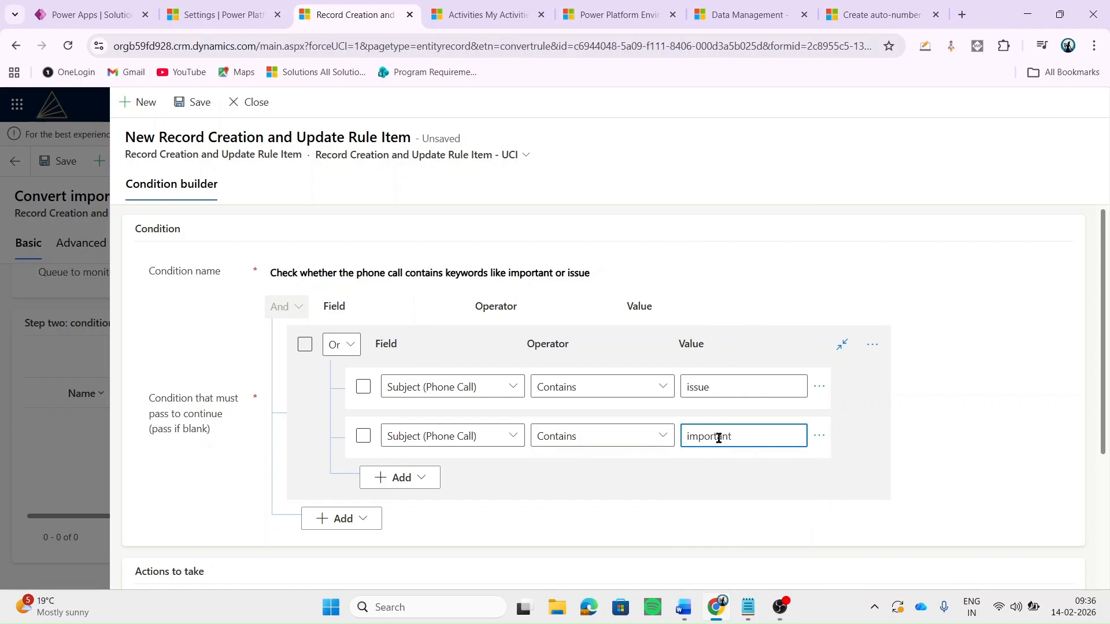
Add a third condition row to the Or group: Description (Phone Call) Contains "issue".
{"action": "left_click", "coordinate": [403, 478]}
{"action": "left_click", "coordinate": [405, 502]}
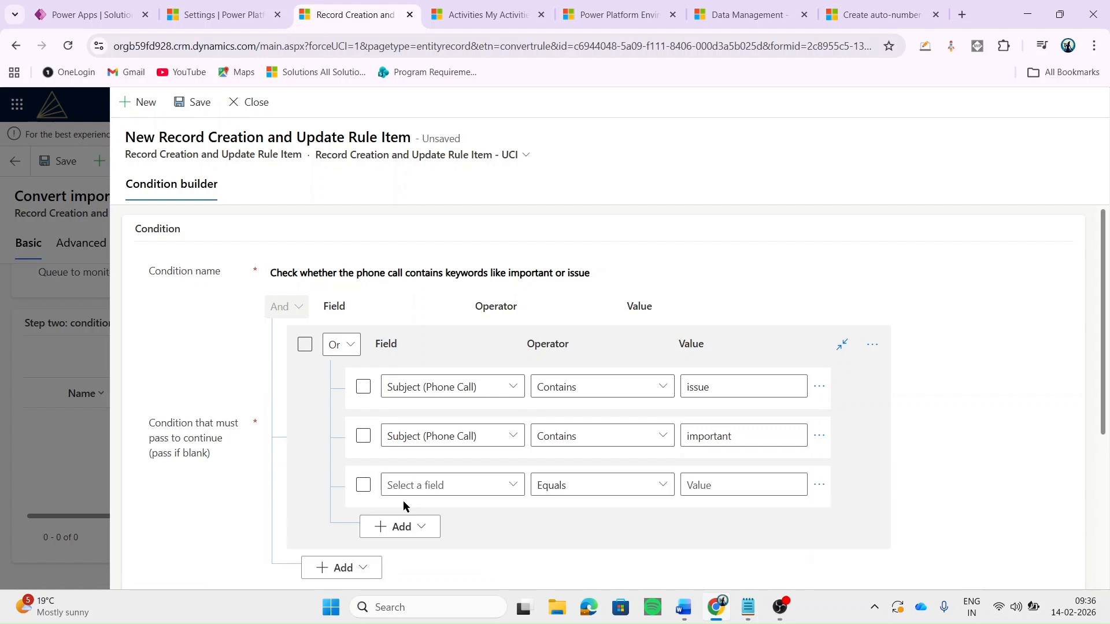
{"action": "left_click", "coordinate": [411, 484]}
{"action": "type", "text": "E"}
{"action": "key", "text": "BackSpace"}
{"action": "key", "text": "BackSpace"}
{"action": "type", "text": "Description (Phone Call"}
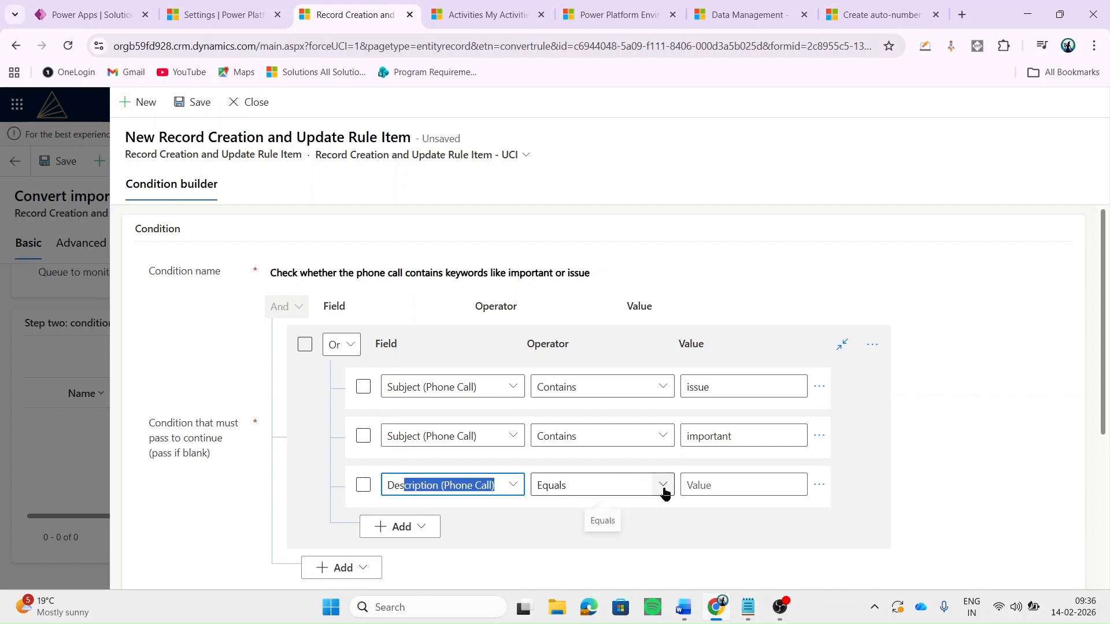
{"action": "left_click", "coordinate": [663, 486]}
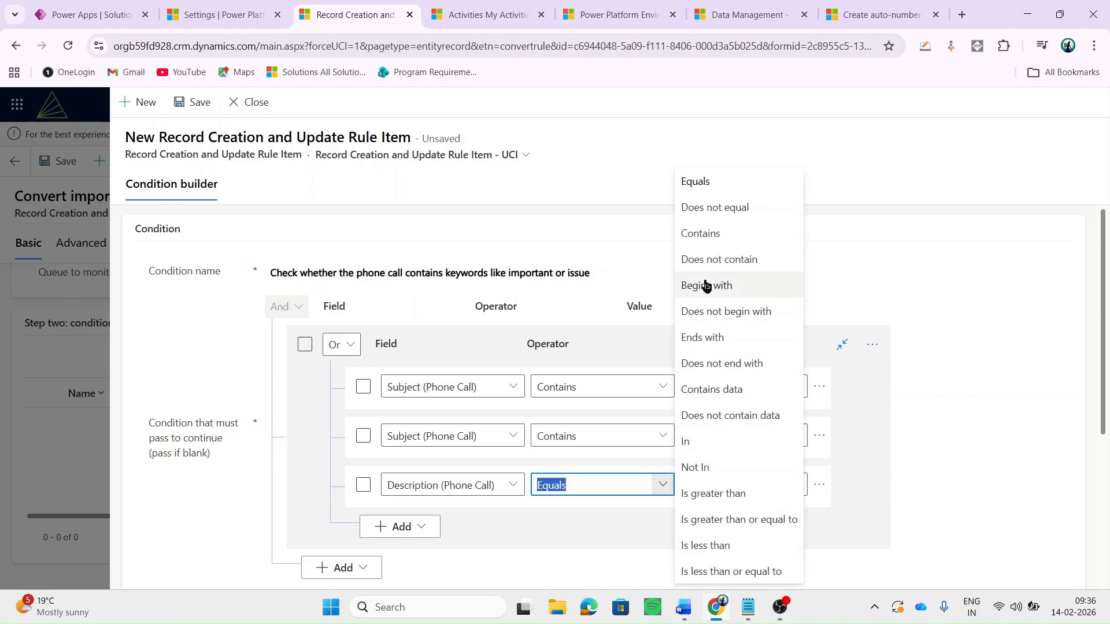
{"action": "left_click", "coordinate": [701, 233]}
{"action": "left_click", "coordinate": [704, 490]}
{"action": "type", "text": "issue"}
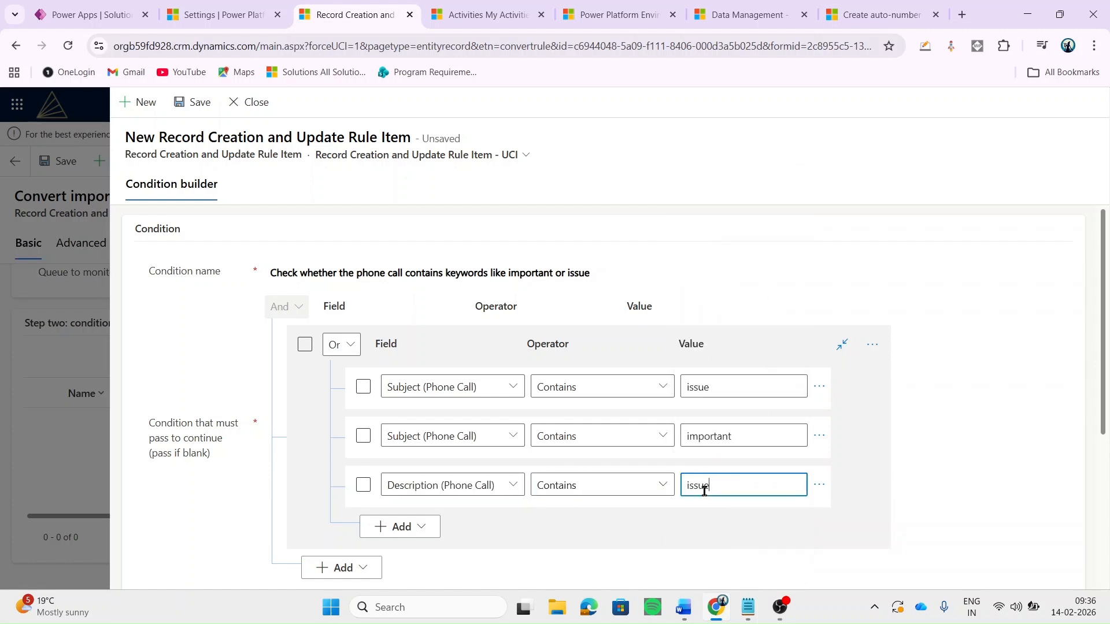
Add a fourth condition row to the Or group: Description (Phone Call) Contains "important".
{"action": "scroll", "coordinate": [704, 488], "scroll_direction": "down", "scroll_amount": 2}
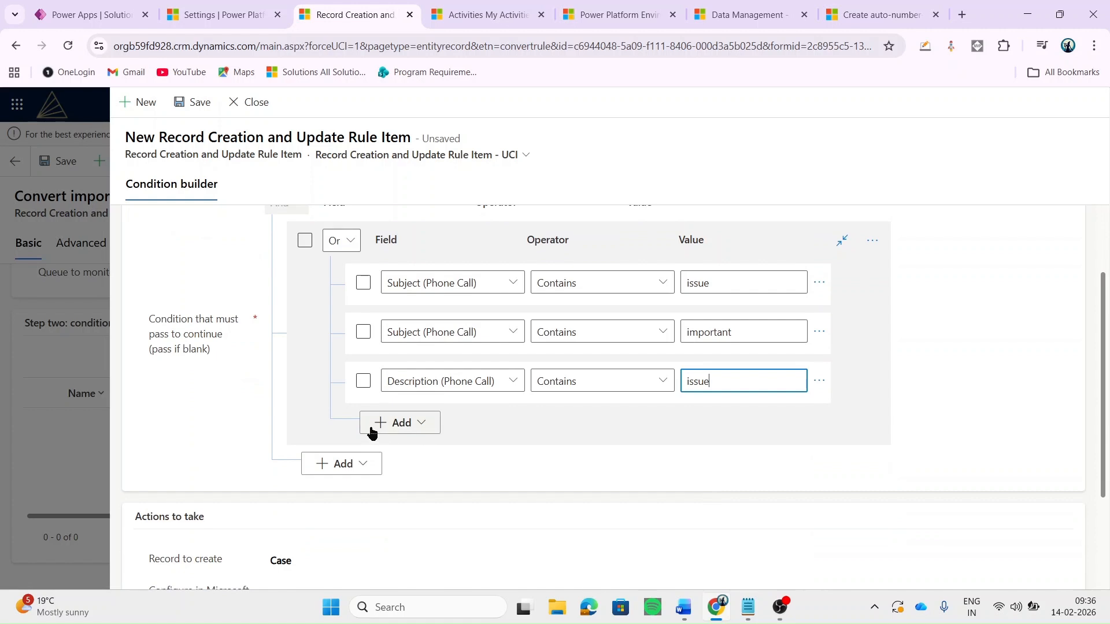
{"action": "left_click", "coordinate": [382, 432]}
{"action": "left_click", "coordinate": [400, 448]}
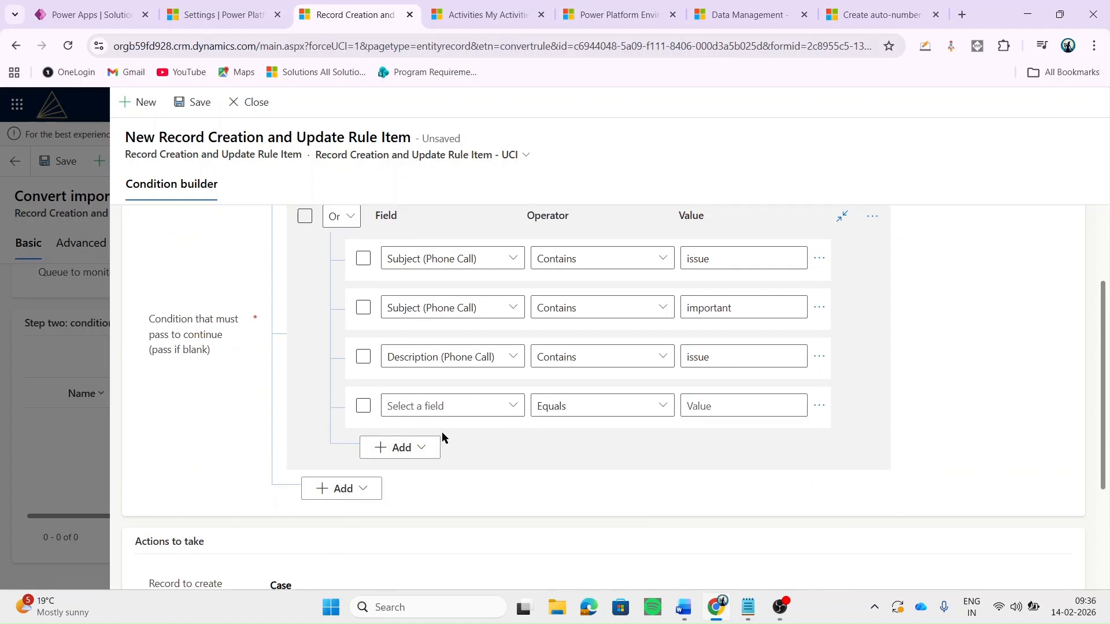
{"action": "left_click", "coordinate": [446, 404]}
{"action": "type", "text": "Description (Phone Call"}
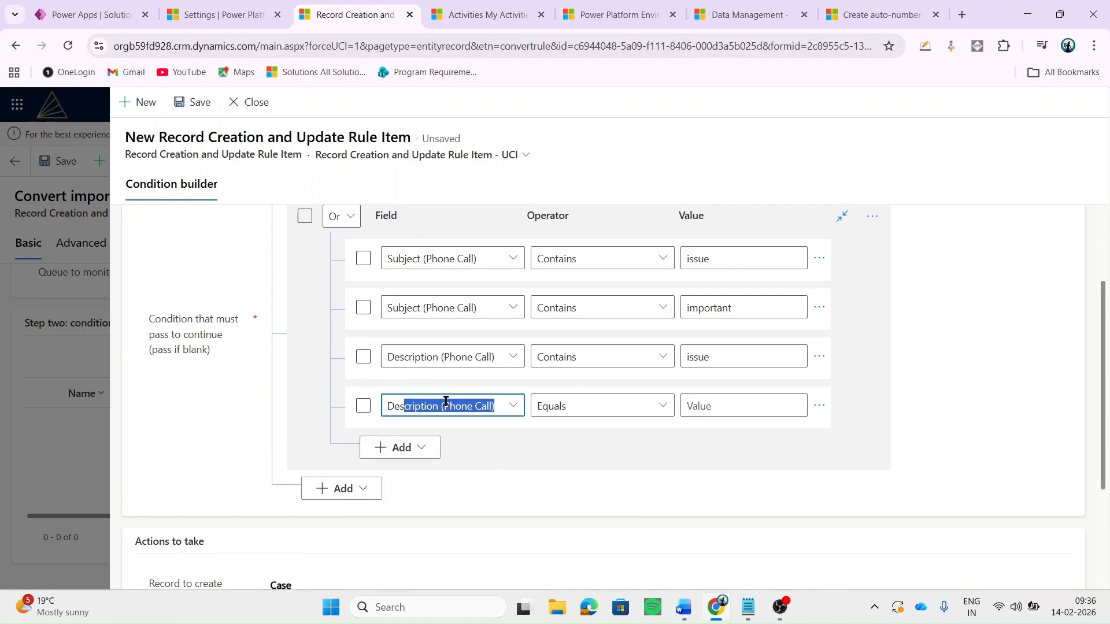
{"action": "left_click", "coordinate": [663, 411]}
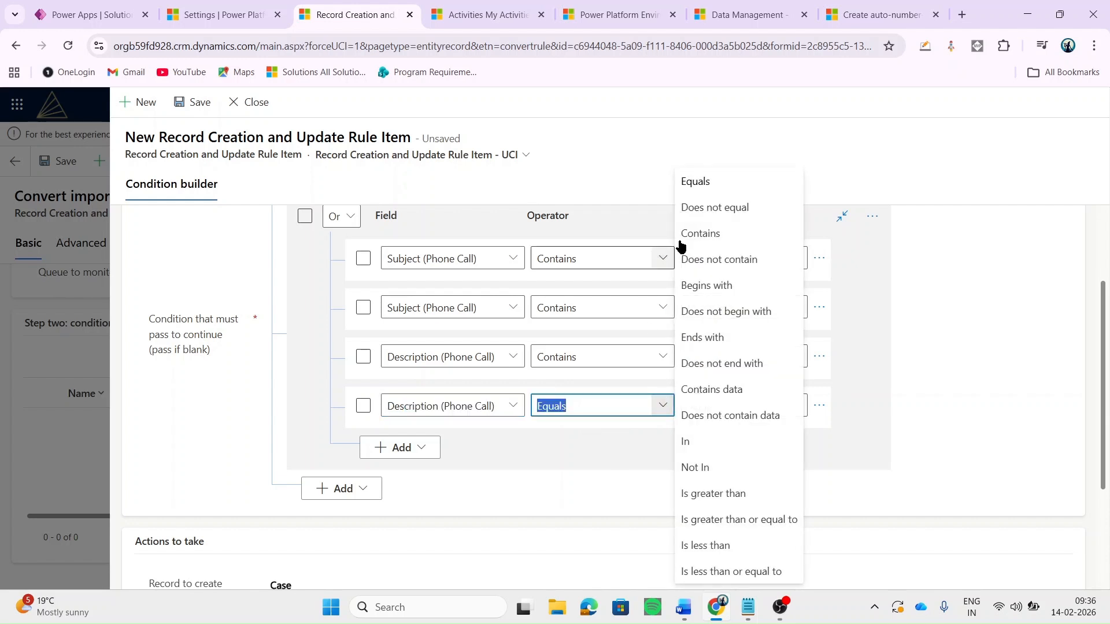
{"action": "left_click", "coordinate": [701, 233]}
{"action": "left_click", "coordinate": [728, 412]}
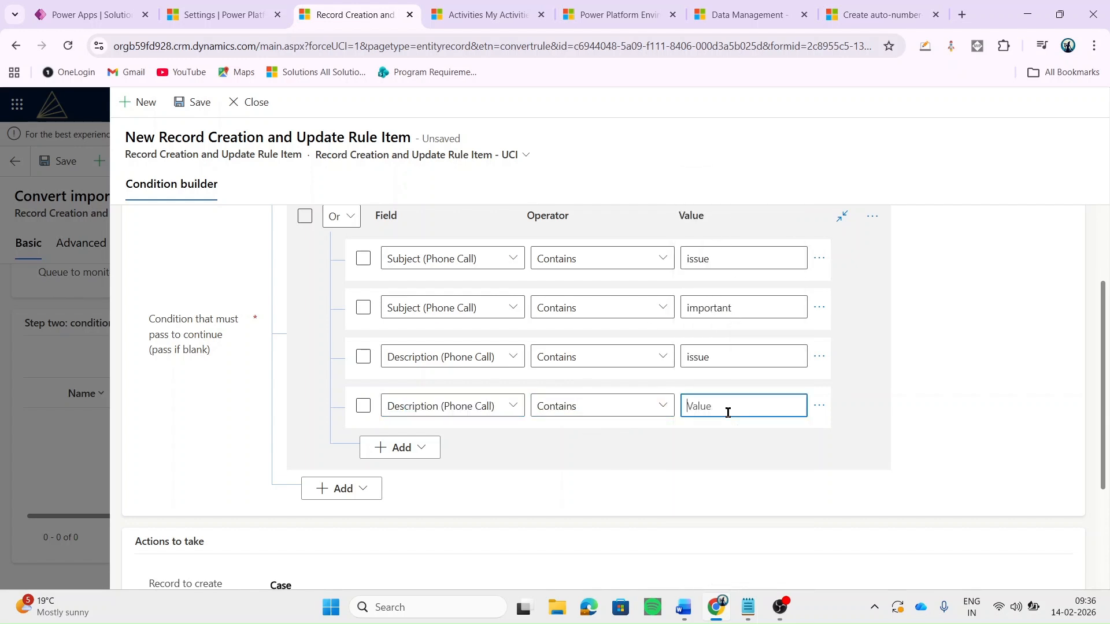
{"action": "type", "text": "important"}
Look through the record types offered for the rule item's record to create.
{"action": "scroll", "coordinate": [724, 377], "scroll_direction": "down", "scroll_amount": 3}
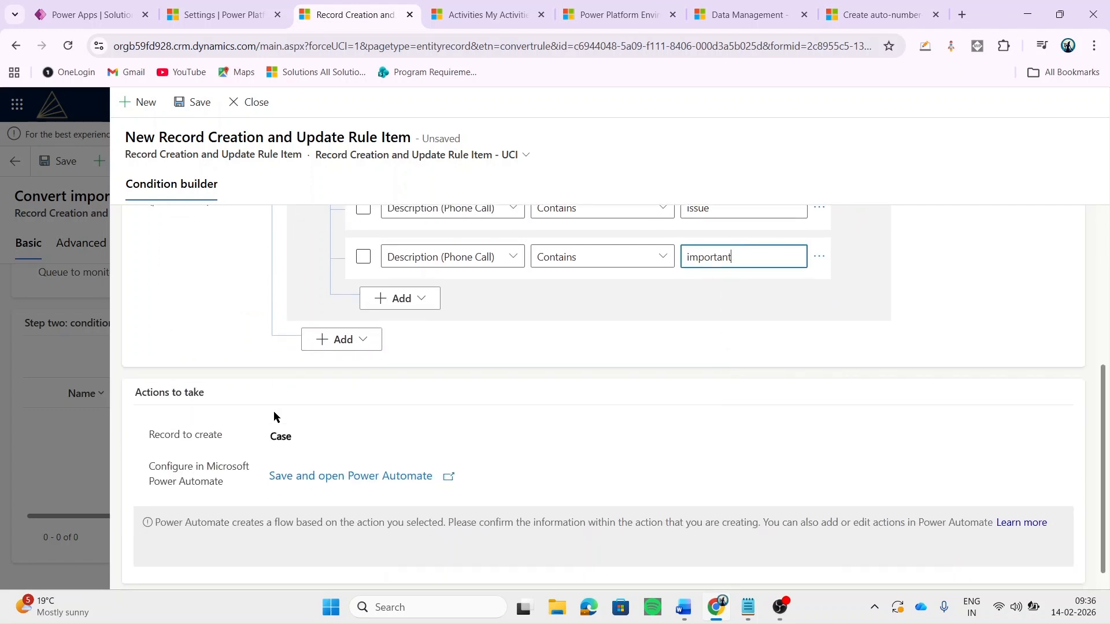
{"action": "left_click", "coordinate": [305, 442]}
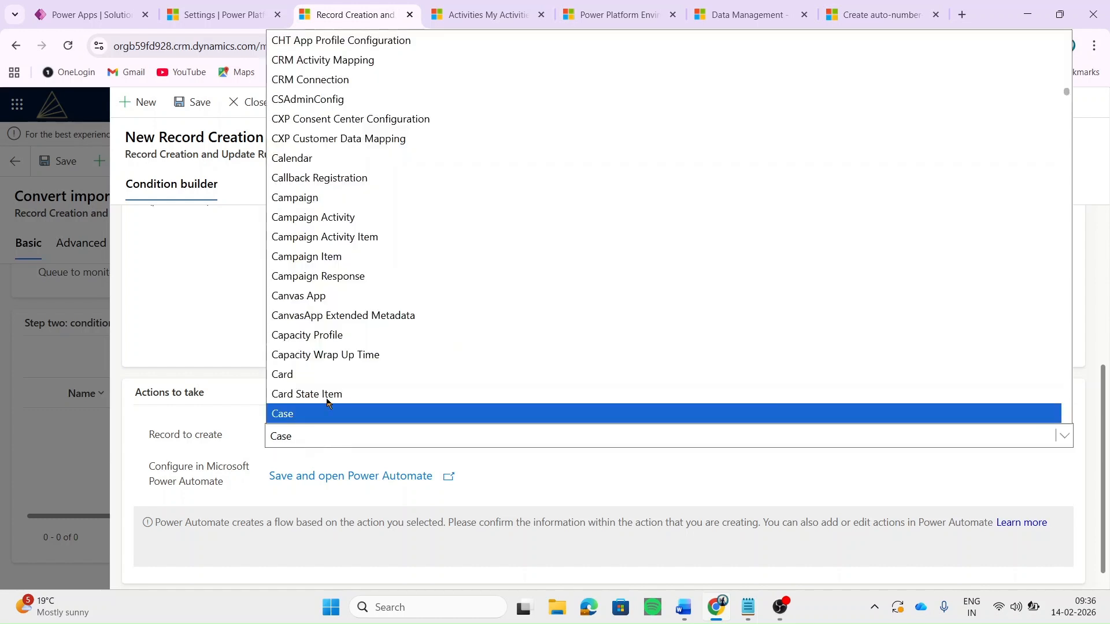
{"action": "scroll", "coordinate": [391, 300], "scroll_direction": "down", "scroll_amount": 20}
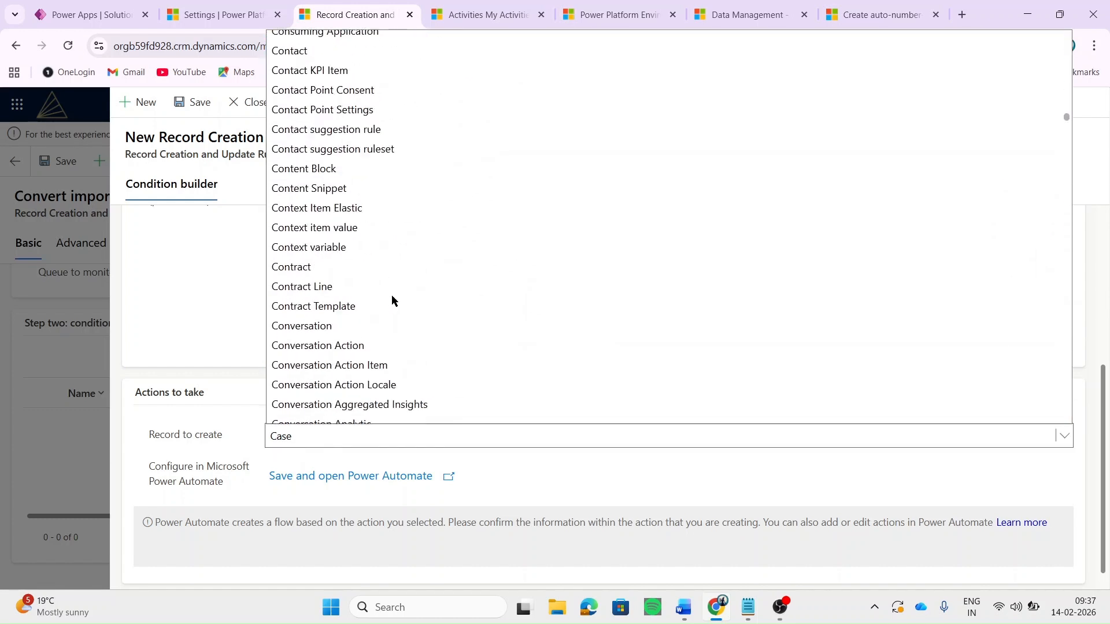
{"action": "scroll", "coordinate": [392, 300], "scroll_direction": "down", "scroll_amount": 20}
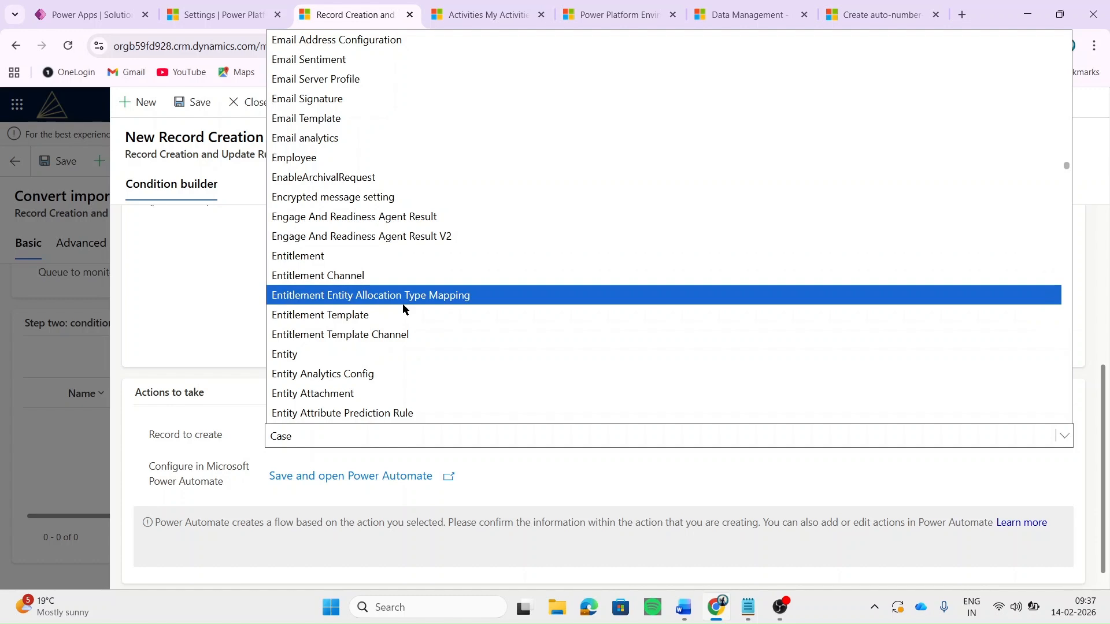
{"action": "scroll", "coordinate": [403, 309], "scroll_direction": "down", "scroll_amount": 20}
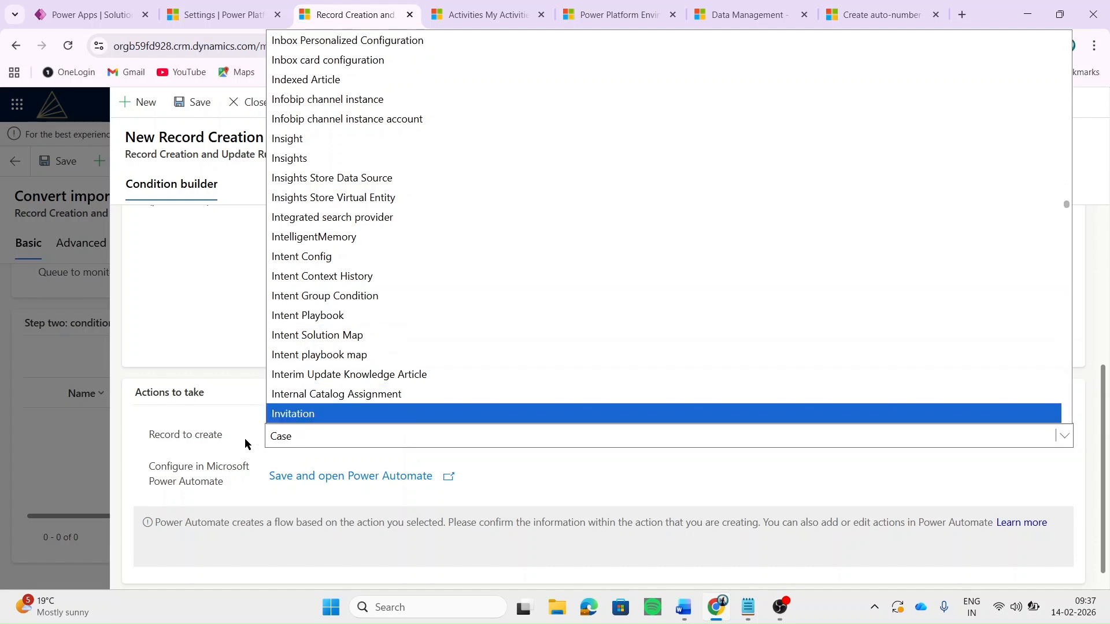
{"action": "left_click", "coordinate": [280, 440]}
Save the rule item and open its flow in Power Automate.
{"action": "scroll", "coordinate": [335, 415], "scroll_direction": "up", "scroll_amount": 5}
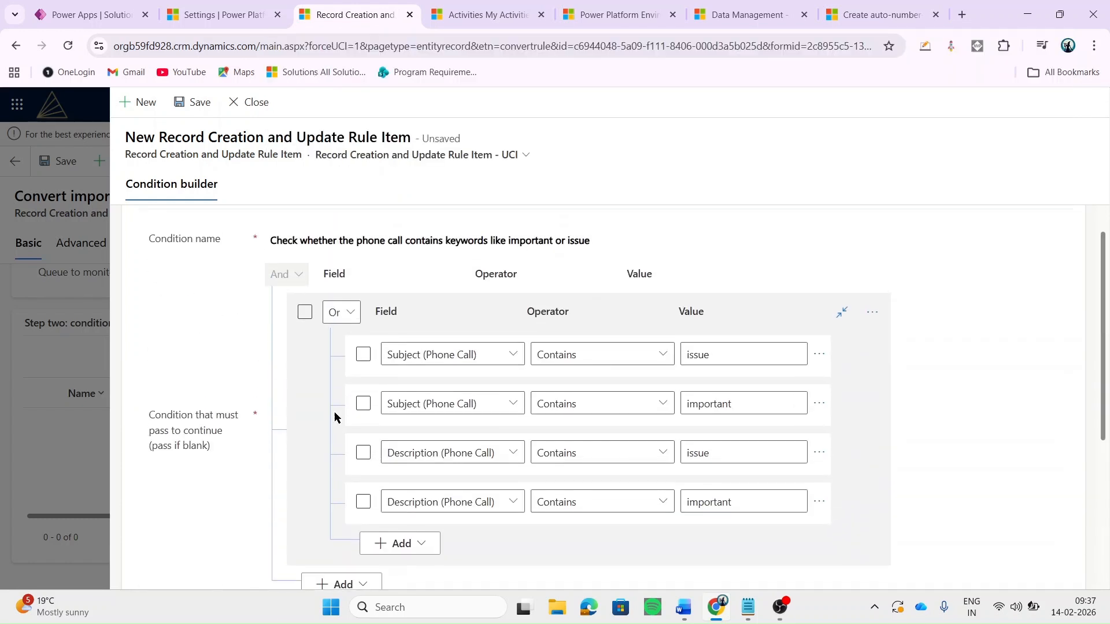
{"action": "left_click", "coordinate": [192, 105]}
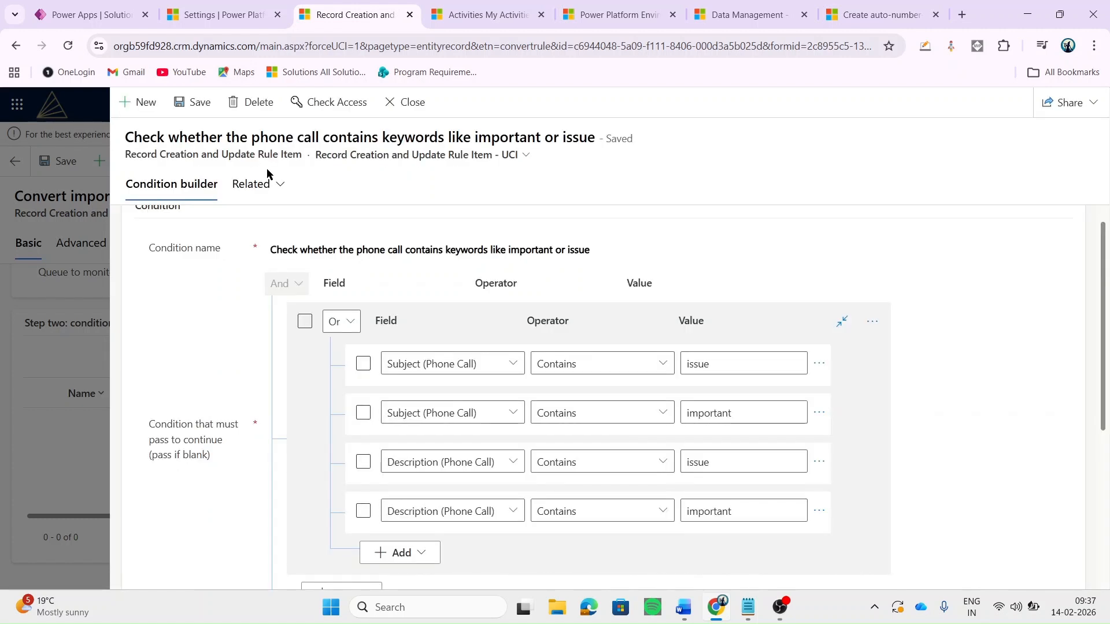
{"action": "scroll", "coordinate": [432, 286], "scroll_direction": "down", "scroll_amount": 5}
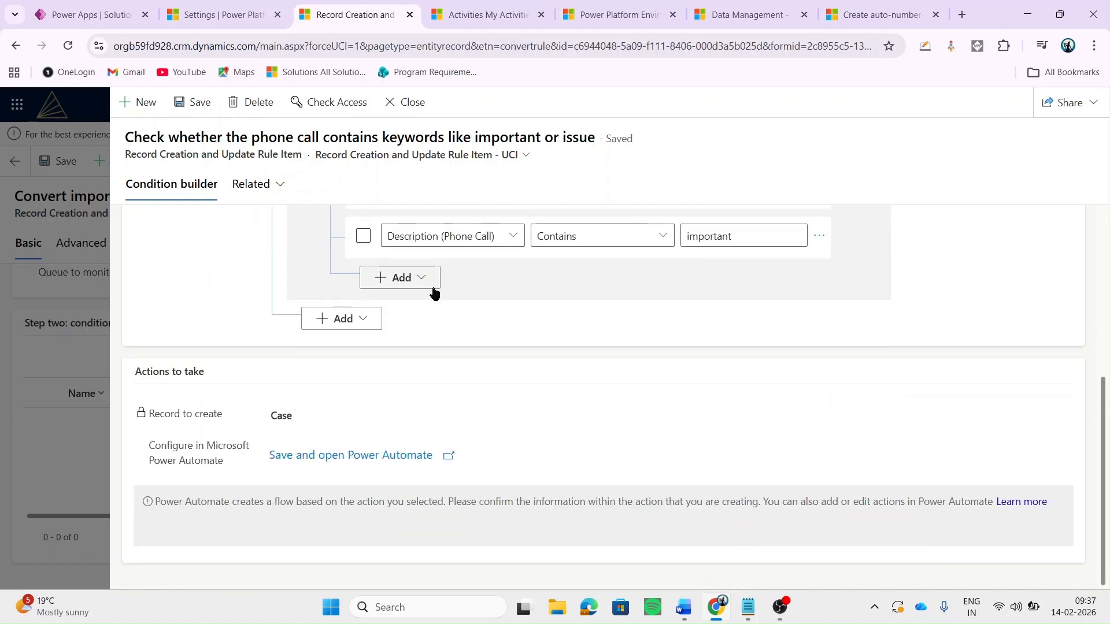
{"action": "scroll", "coordinate": [435, 293], "scroll_direction": "up", "scroll_amount": 5}
{"action": "scroll", "coordinate": [434, 293], "scroll_direction": "down", "scroll_amount": 5}
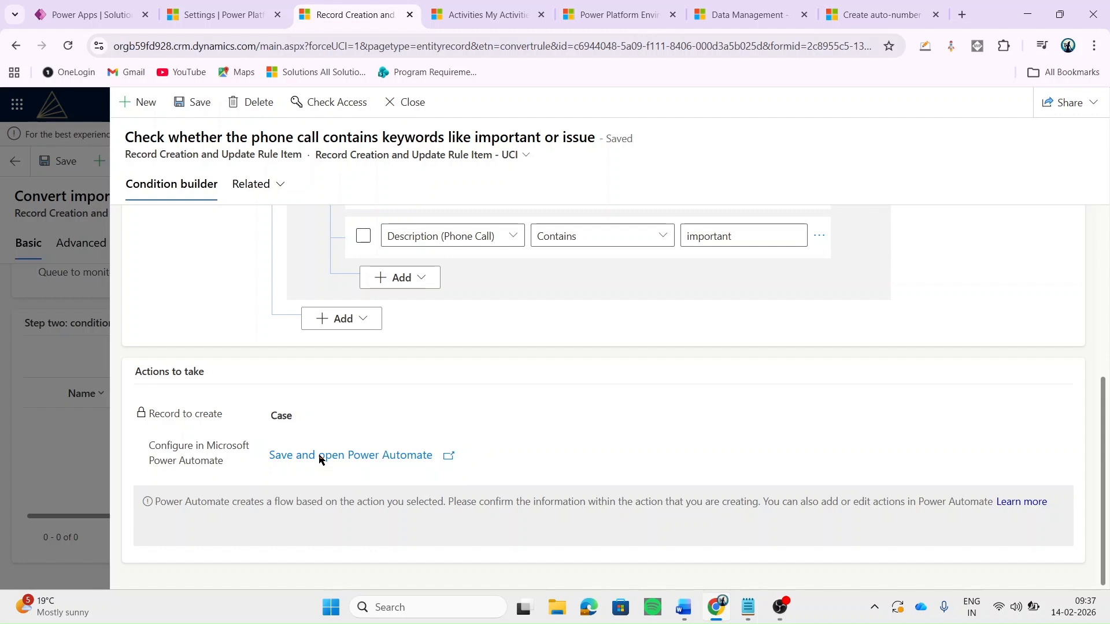
{"action": "left_click", "coordinate": [320, 457]}
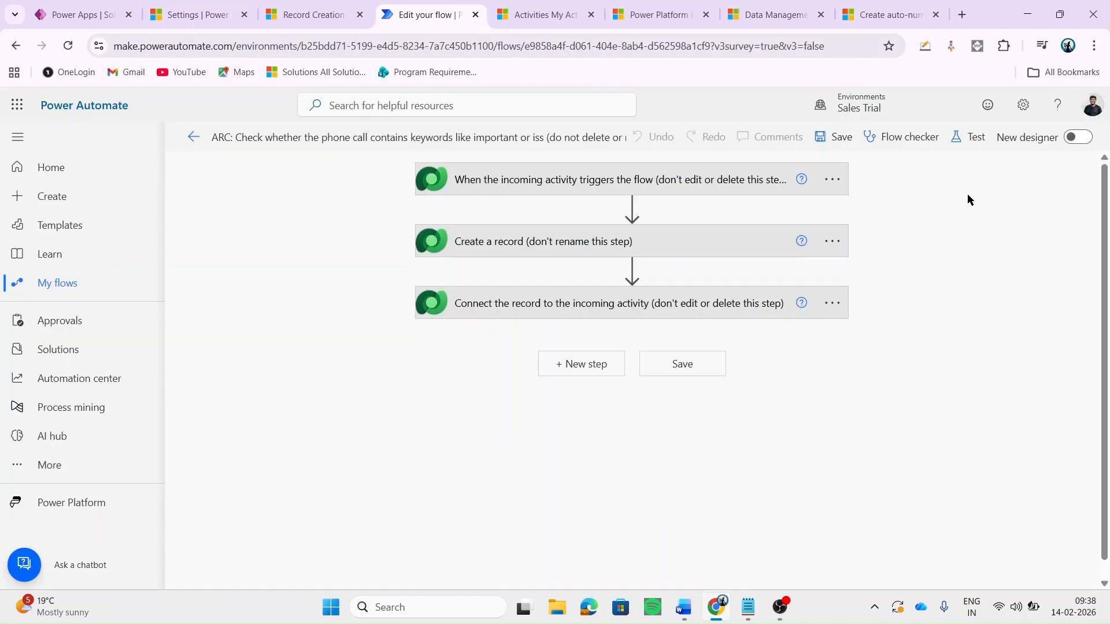
Set the flow trigger's change type to Added or Modified and add subject and description to its selected columns.
{"action": "left_click", "coordinate": [676, 181]}
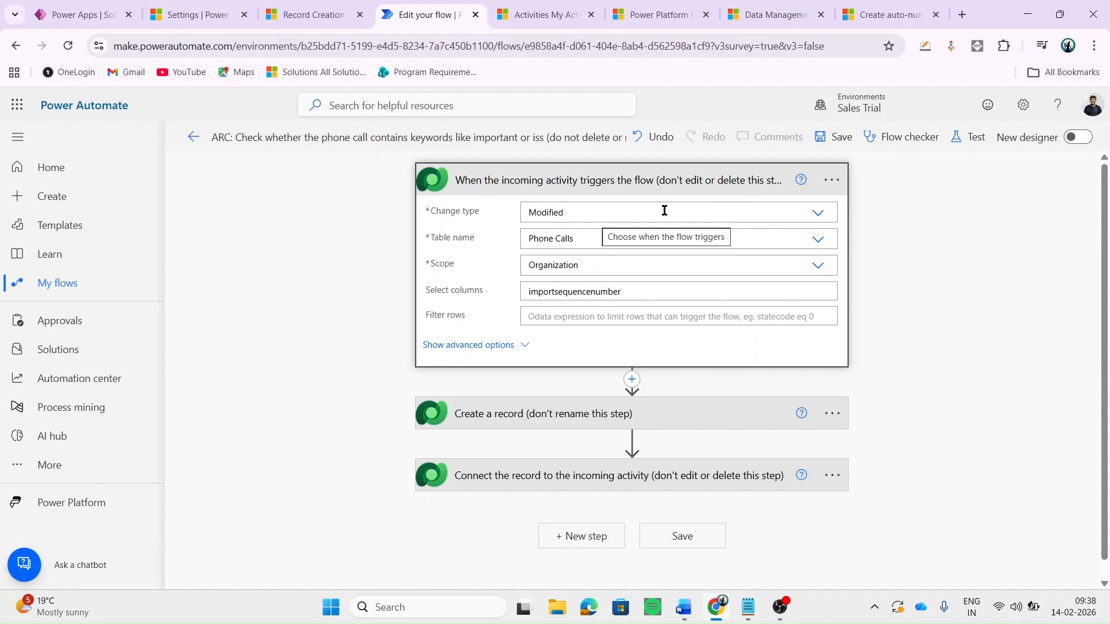
{"action": "left_click", "coordinate": [821, 222]}
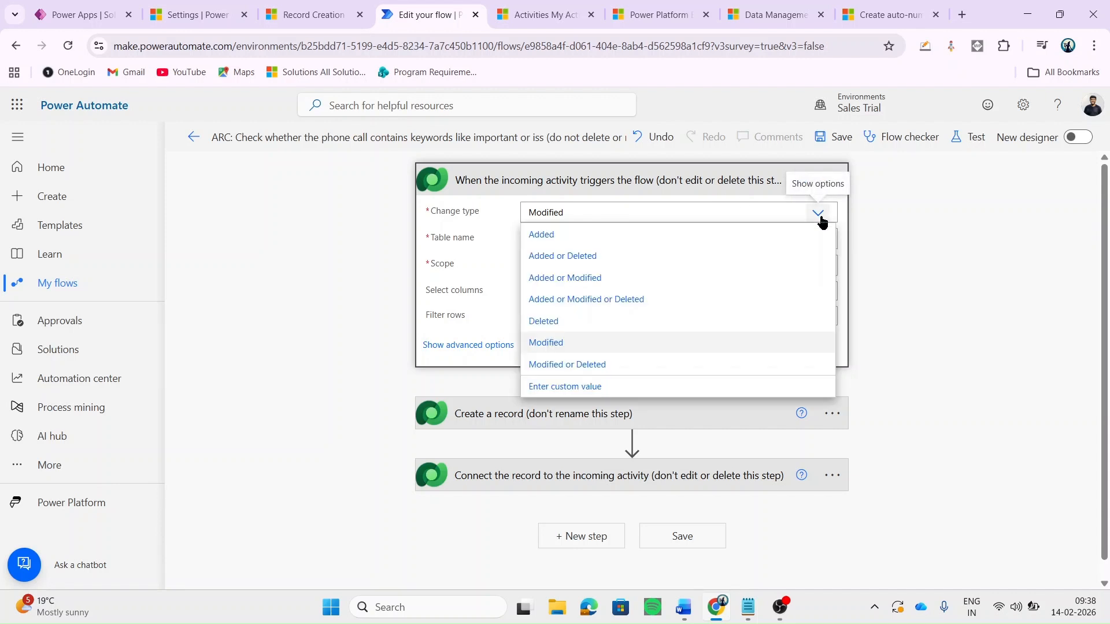
{"action": "left_click", "coordinate": [573, 279]}
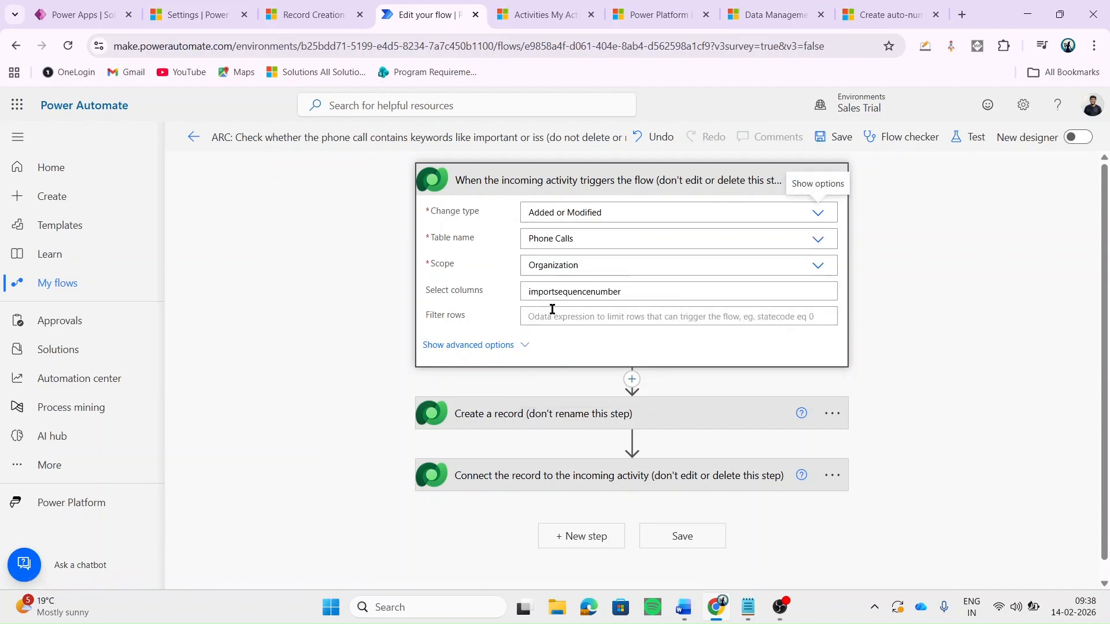
{"action": "left_click", "coordinate": [634, 291]}
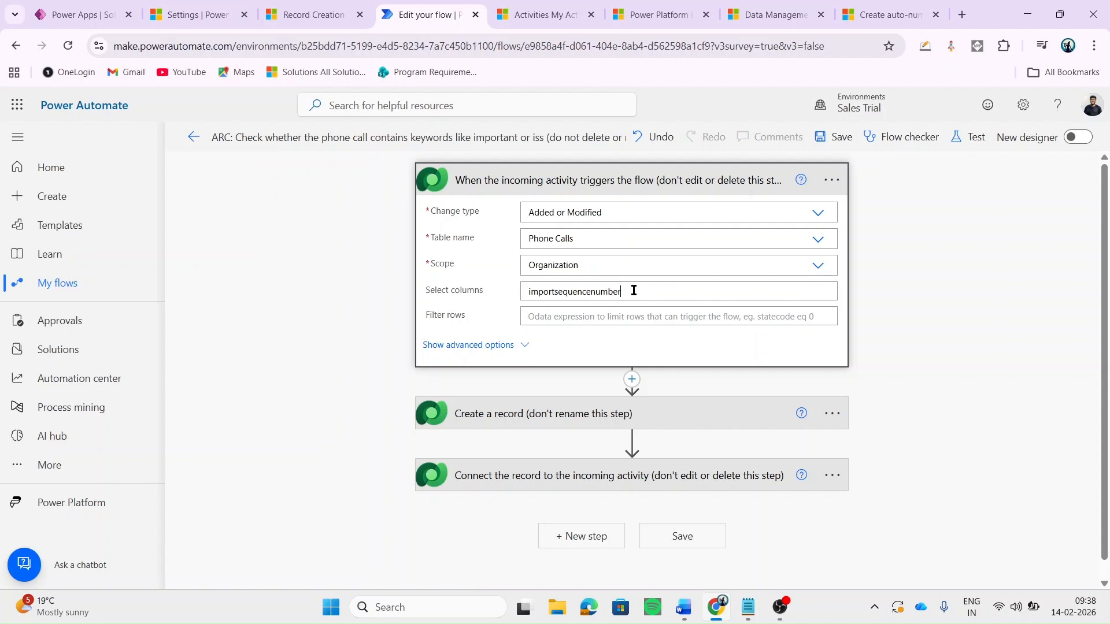
{"action": "type", "text": ", subject, description"}
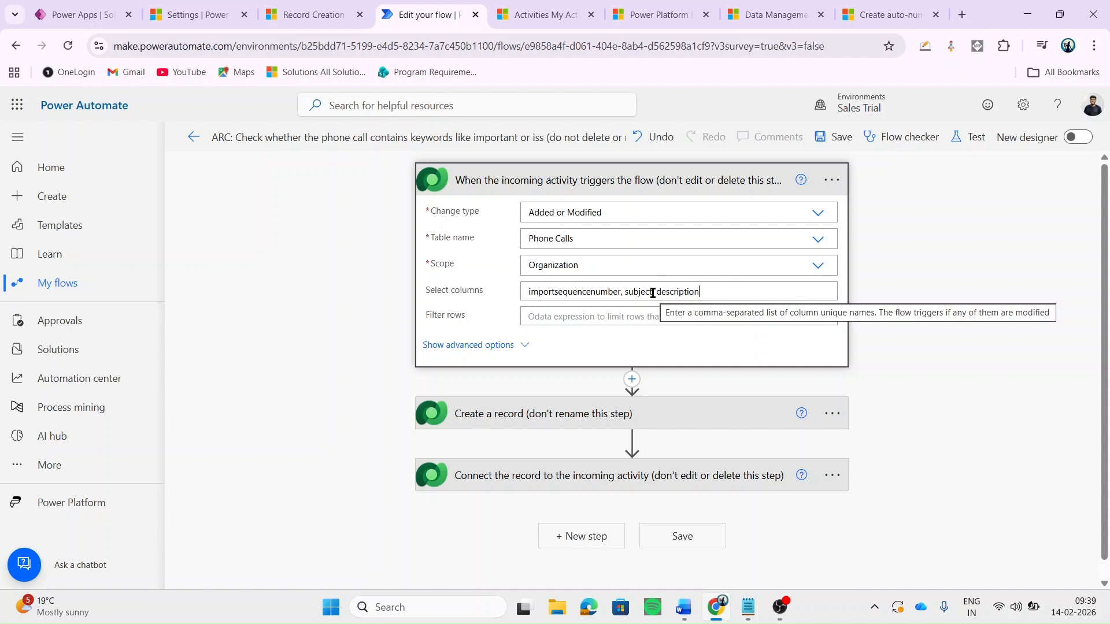
In the Create a record action, set Case Title to the trigger's Subject dynamic content.
{"action": "left_click", "coordinate": [504, 414]}
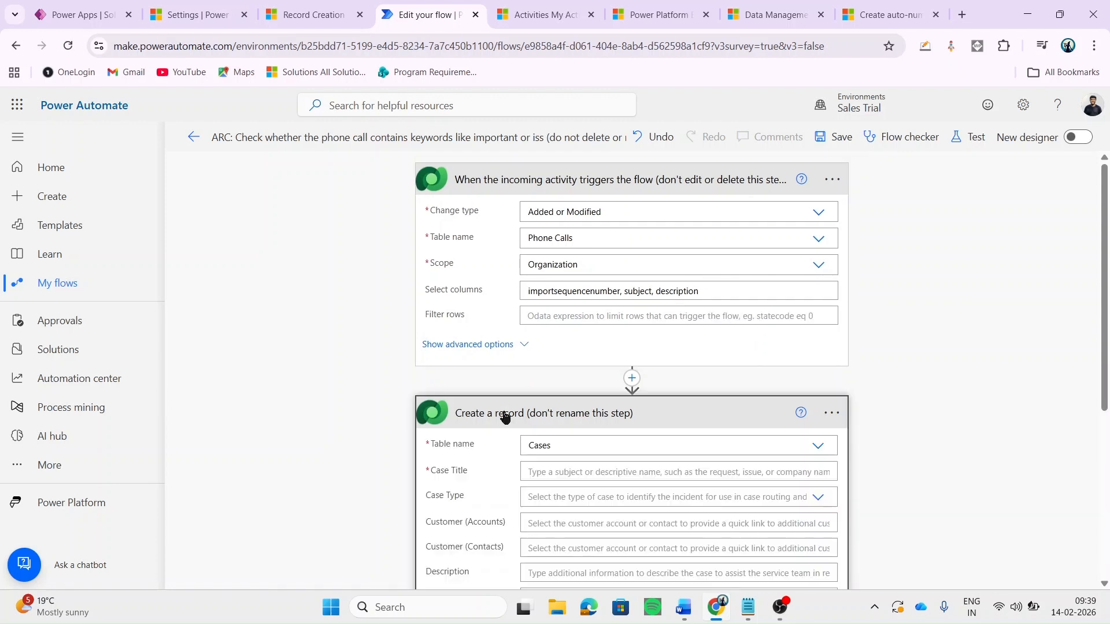
{"action": "scroll", "coordinate": [503, 410], "scroll_direction": "down", "scroll_amount": 4}
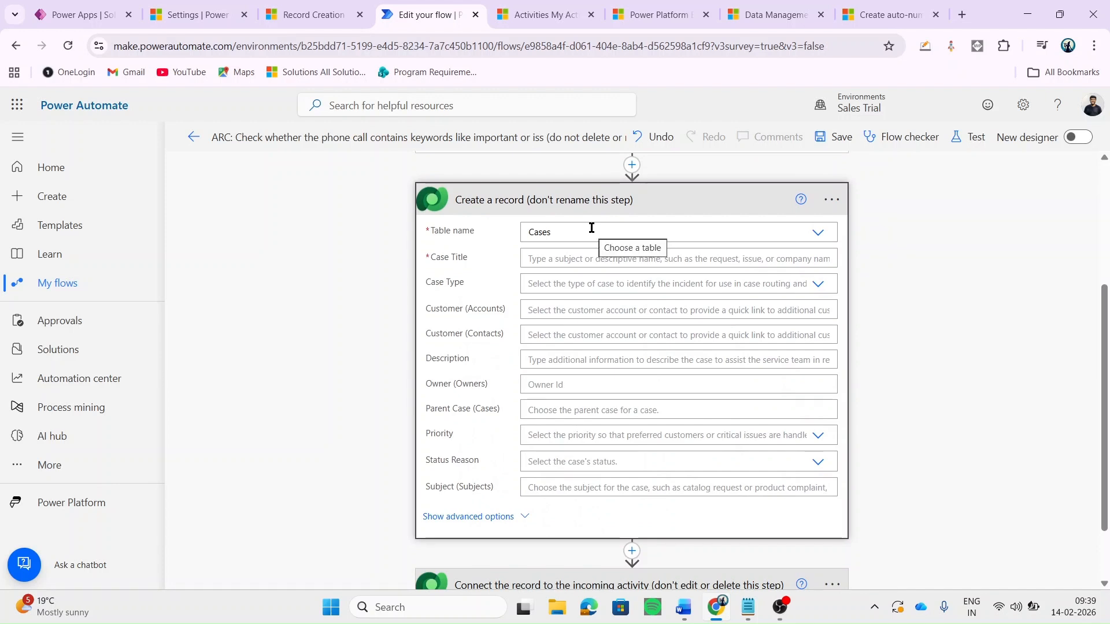
{"action": "left_click", "coordinate": [534, 260]}
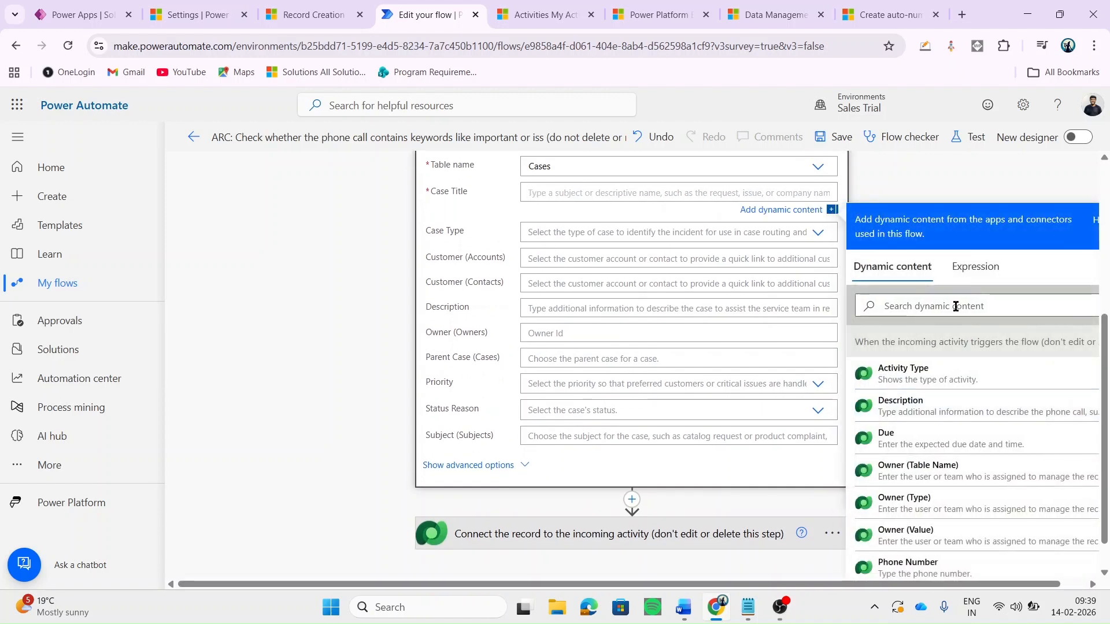
{"action": "left_click", "coordinate": [947, 306]}
{"action": "type", "text": "su"}
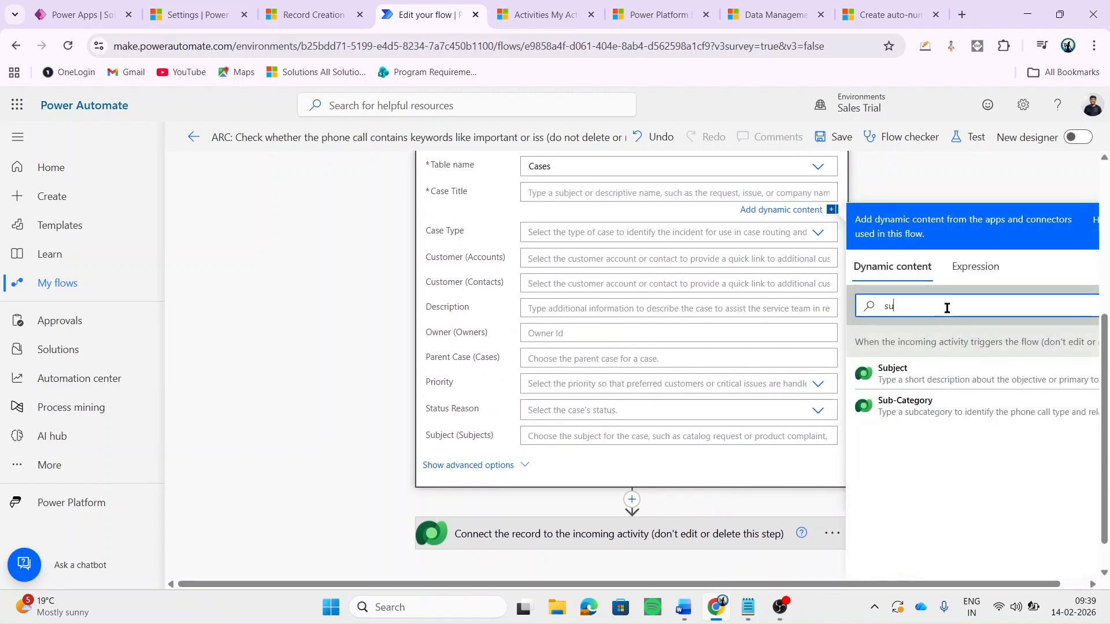
{"action": "type", "text": "b"}
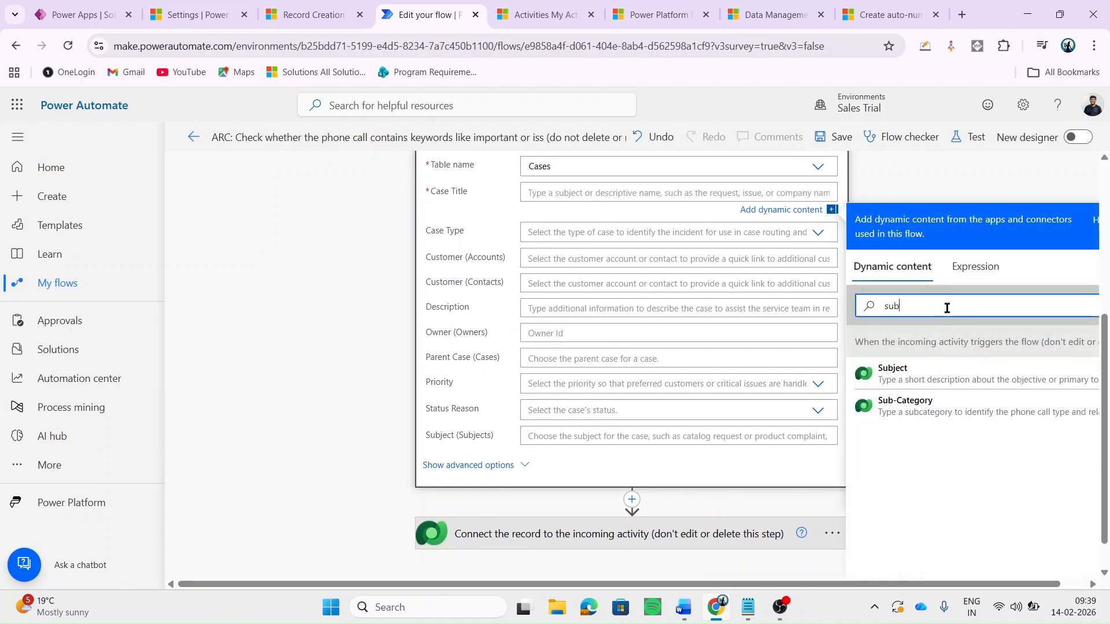
{"action": "left_click", "coordinate": [885, 384]}
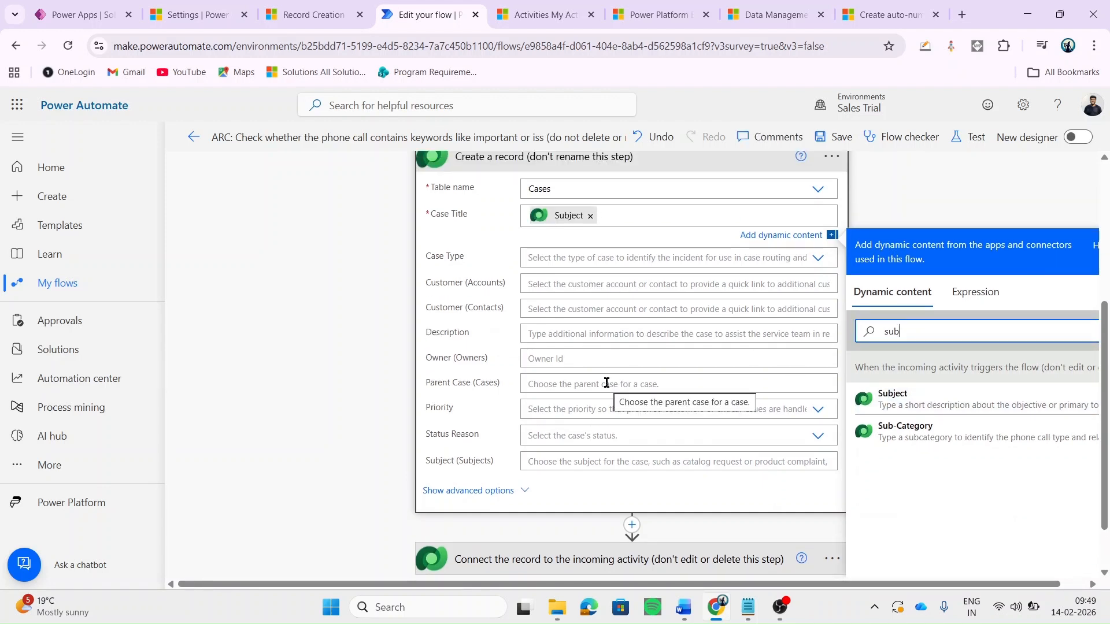
Set Customer (Contacts) to contacts() with the Regarding (Value) dynamic content inside the parentheses.
{"action": "left_click", "coordinate": [562, 311]}
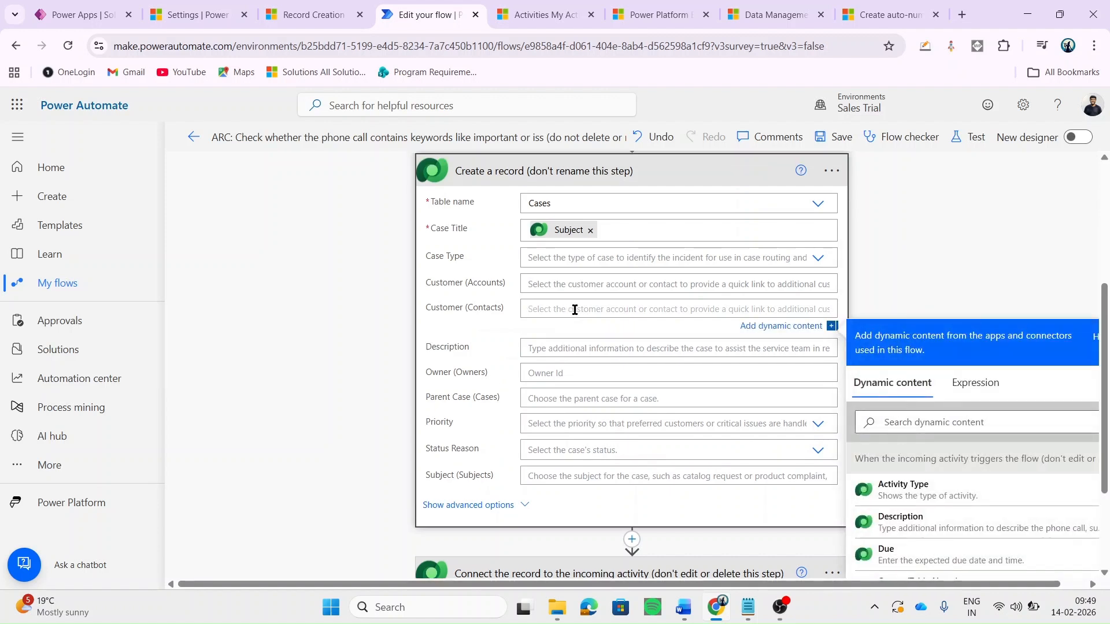
{"action": "type", "text": "contacts("}
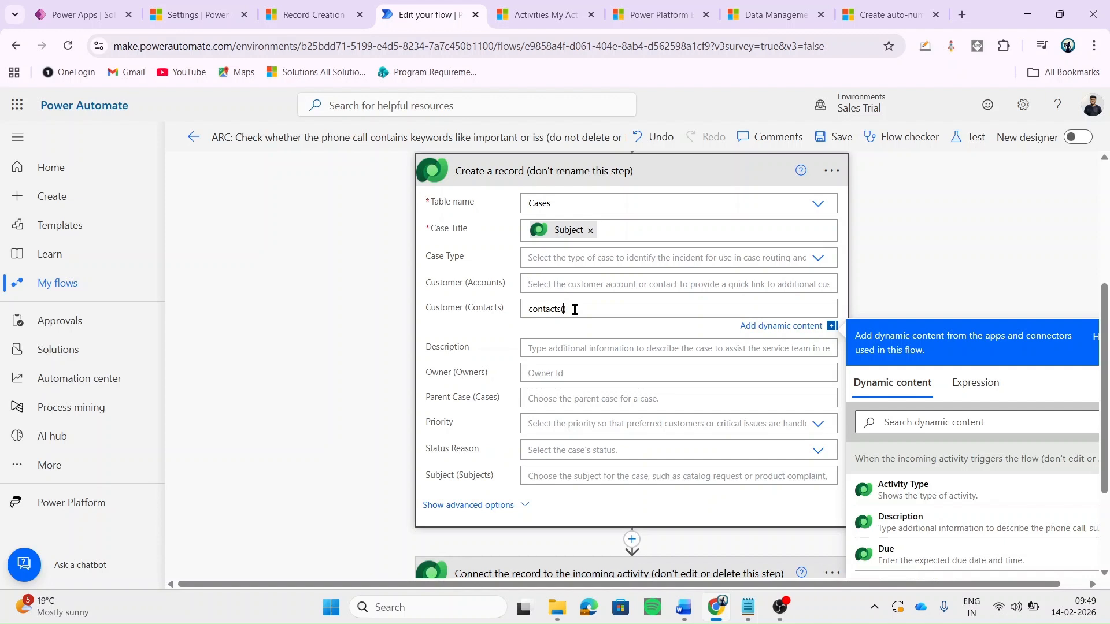
{"action": "left_click", "coordinate": [919, 424]}
{"action": "type", "text": "rea"}
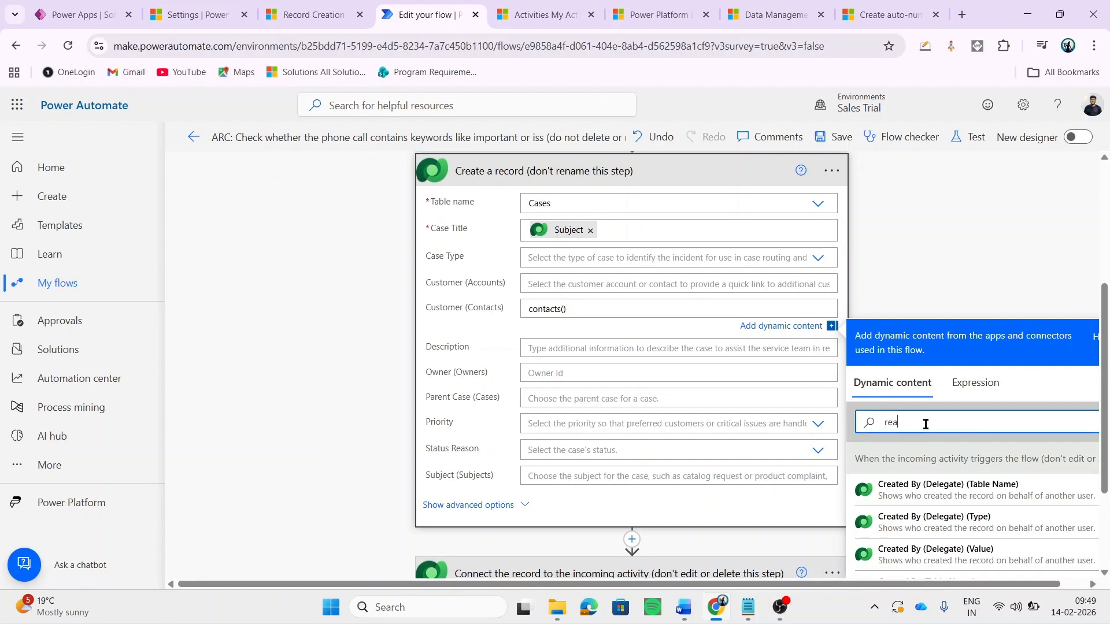
{"action": "key", "text": "BackSpace"}
{"action": "type", "text": "garding"}
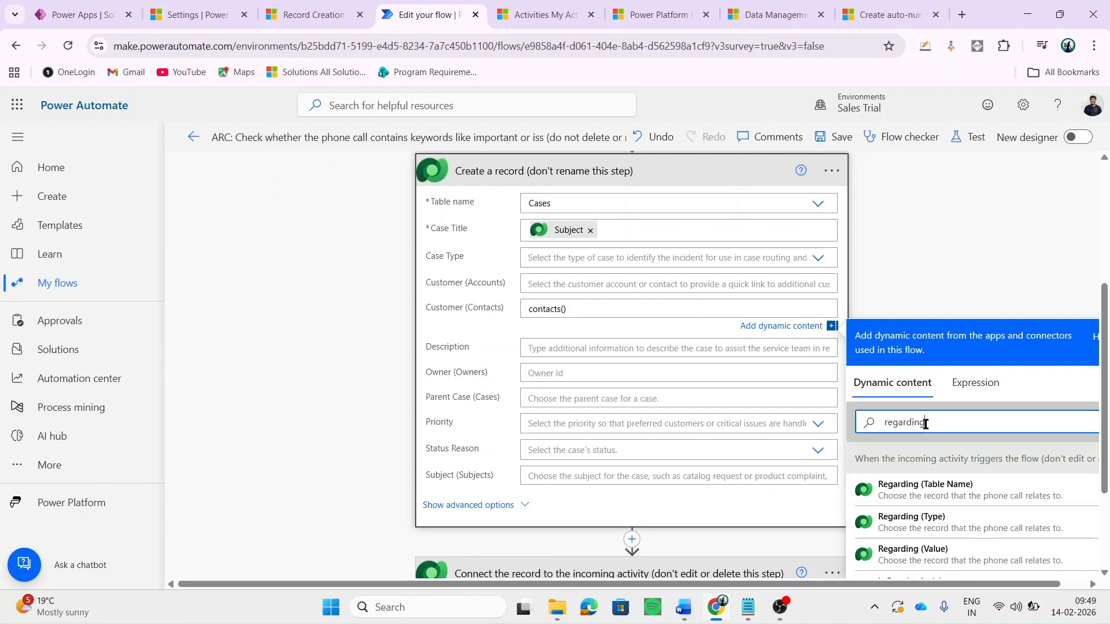
{"action": "scroll", "coordinate": [925, 424], "scroll_direction": "down", "scroll_amount": 2}
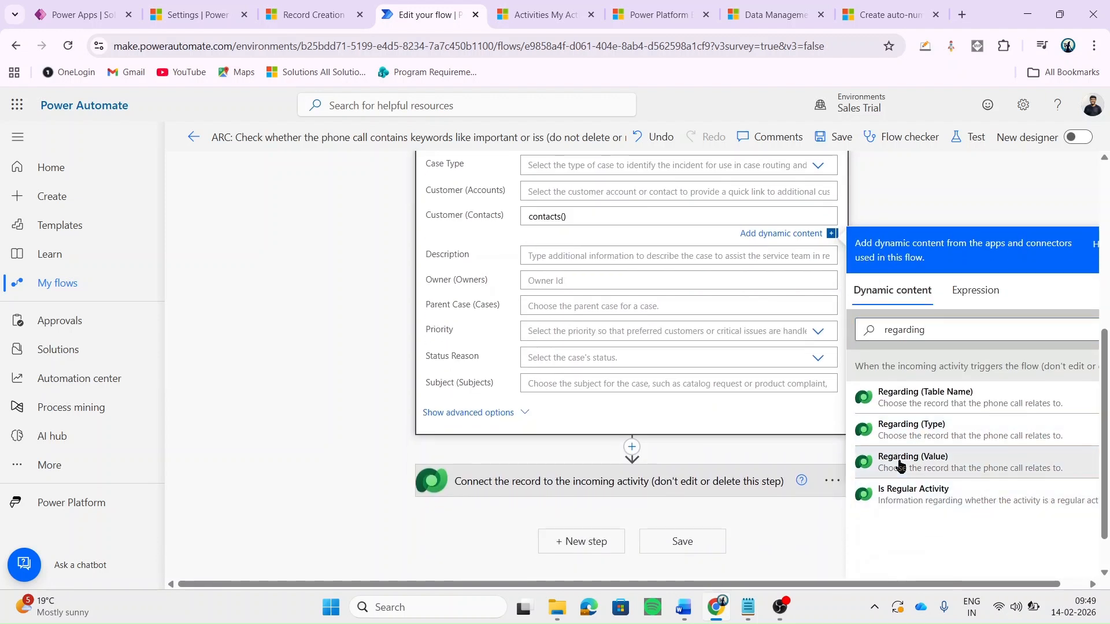
{"action": "left_click", "coordinate": [900, 462]}
{"action": "scroll", "coordinate": [900, 463], "scroll_direction": "up", "scroll_amount": 1}
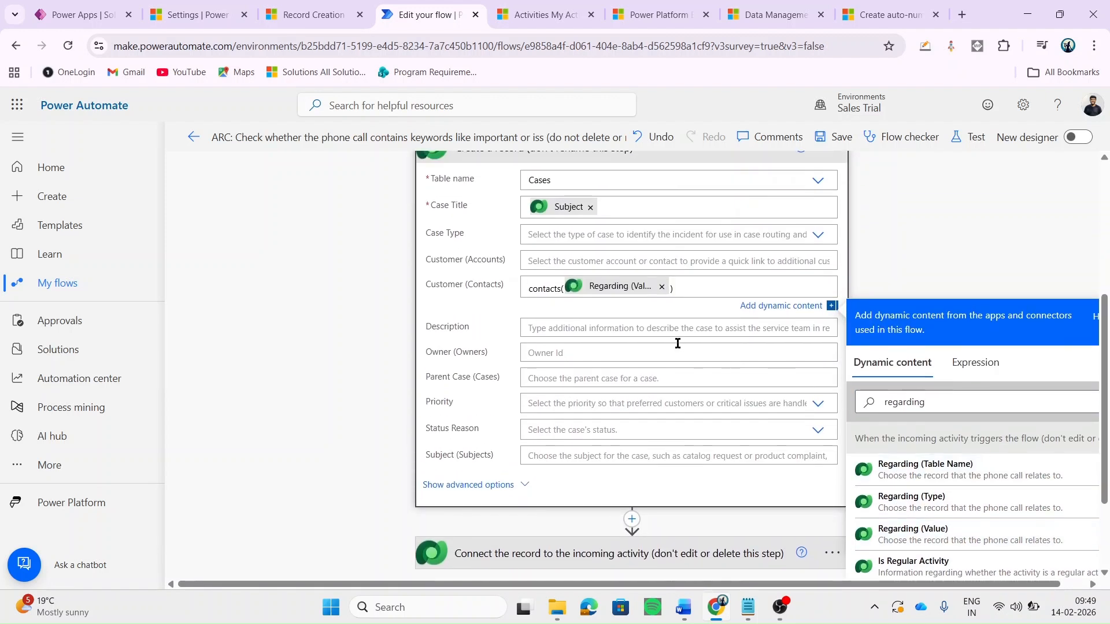
Set the case's Description to the trigger's Description dynamic content and save the flow.
{"action": "left_click", "coordinate": [630, 329]}
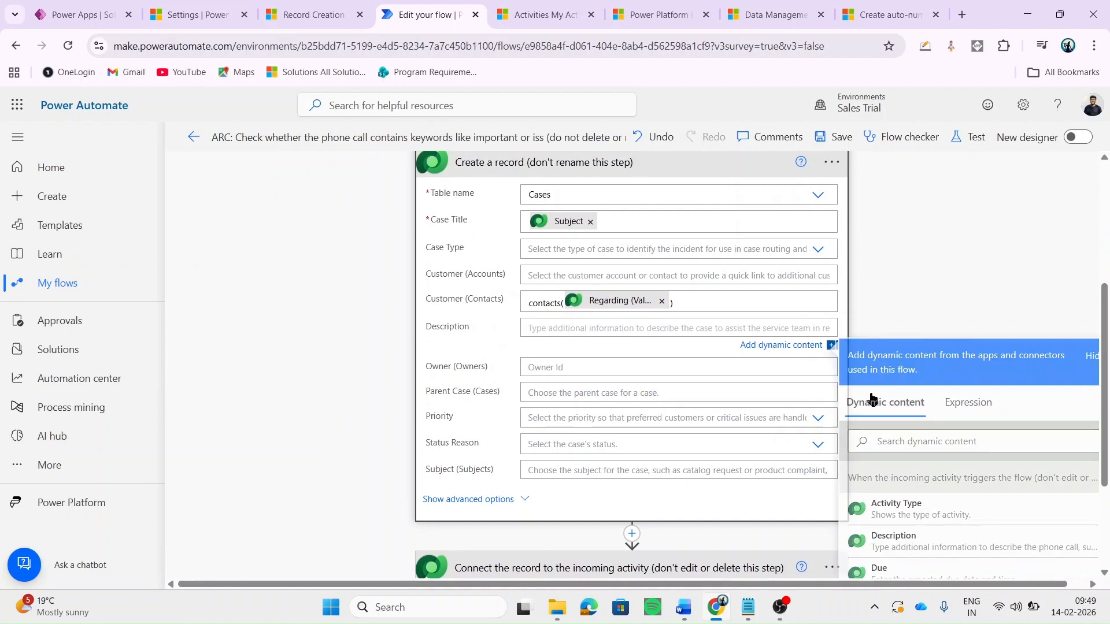
{"action": "left_click", "coordinate": [922, 443]}
{"action": "type", "text": "descrip"}
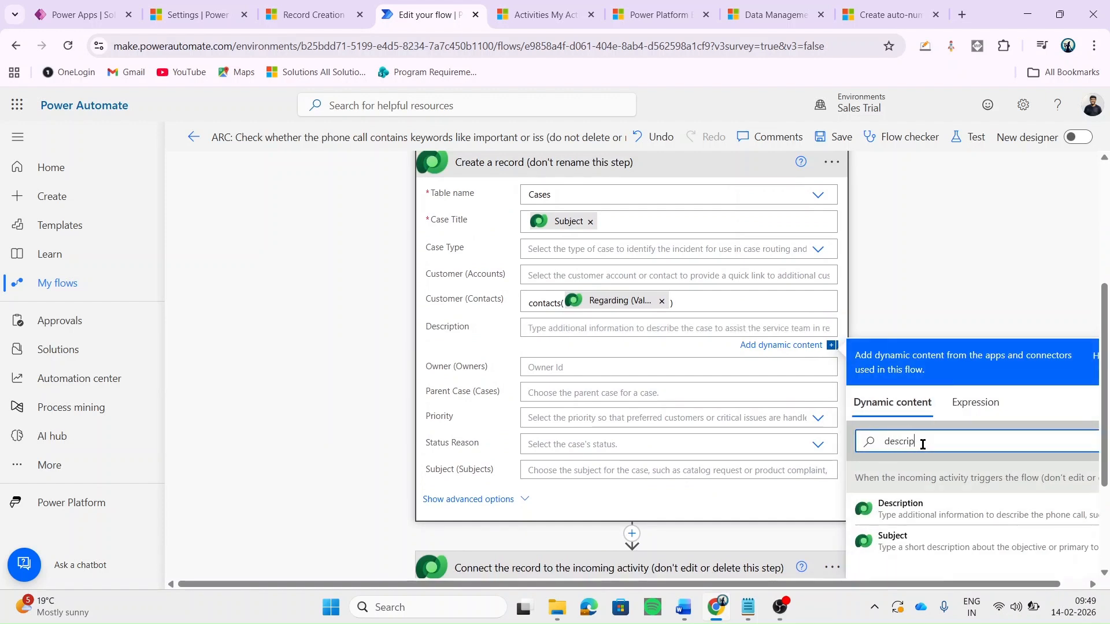
{"action": "left_click", "coordinate": [900, 509]}
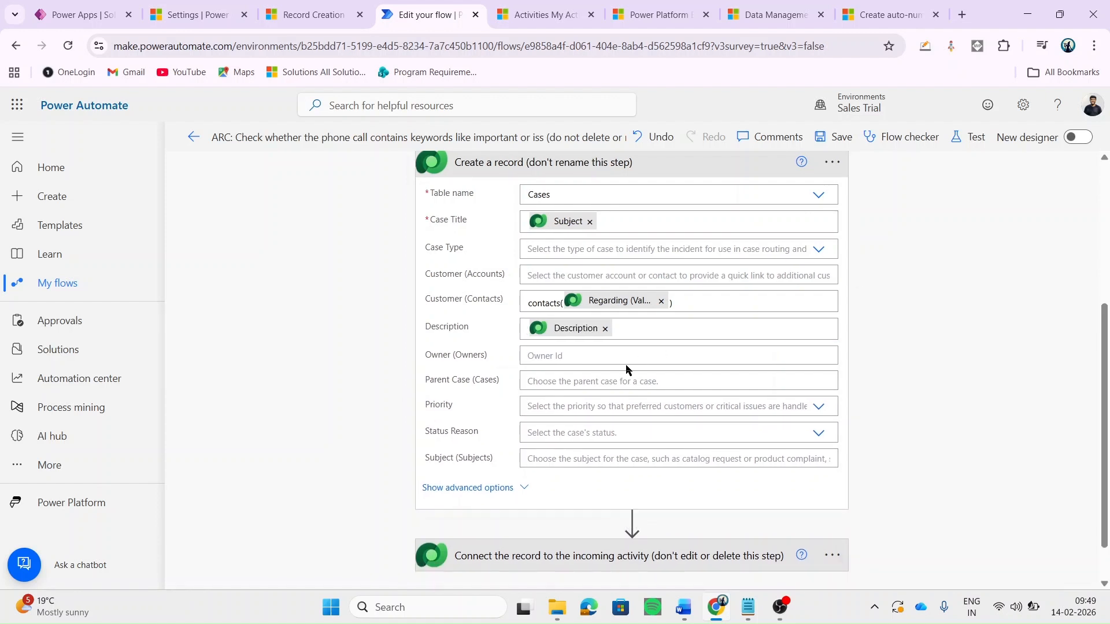
{"action": "scroll", "coordinate": [627, 367], "scroll_direction": "up", "scroll_amount": 2}
{"action": "scroll", "coordinate": [627, 366], "scroll_direction": "down", "scroll_amount": 3}
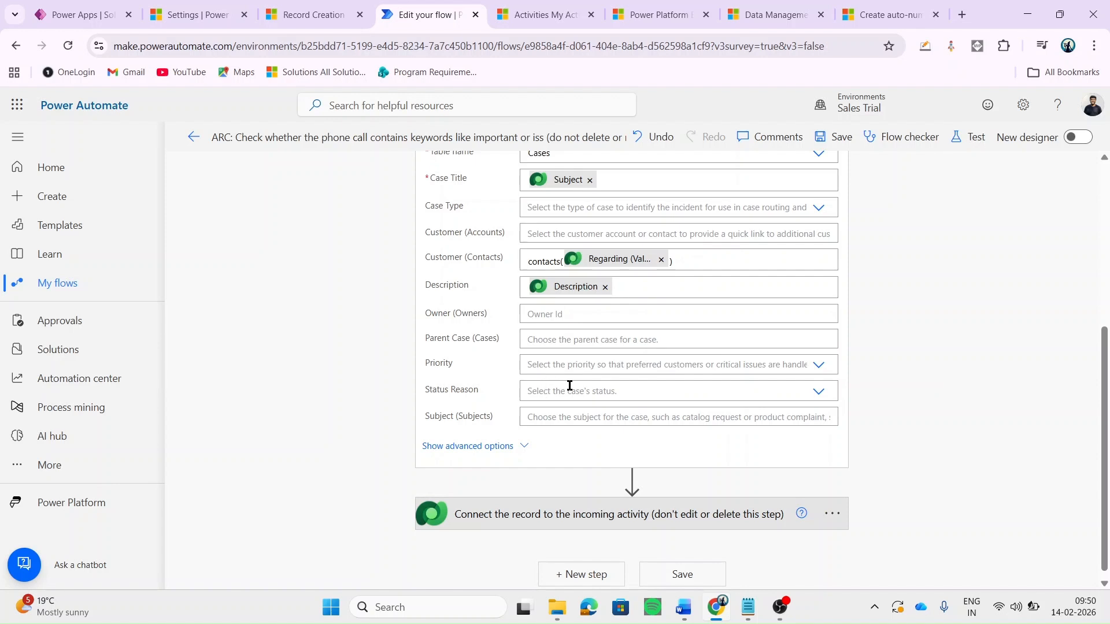
{"action": "scroll", "coordinate": [569, 385], "scroll_direction": "up", "scroll_amount": 2}
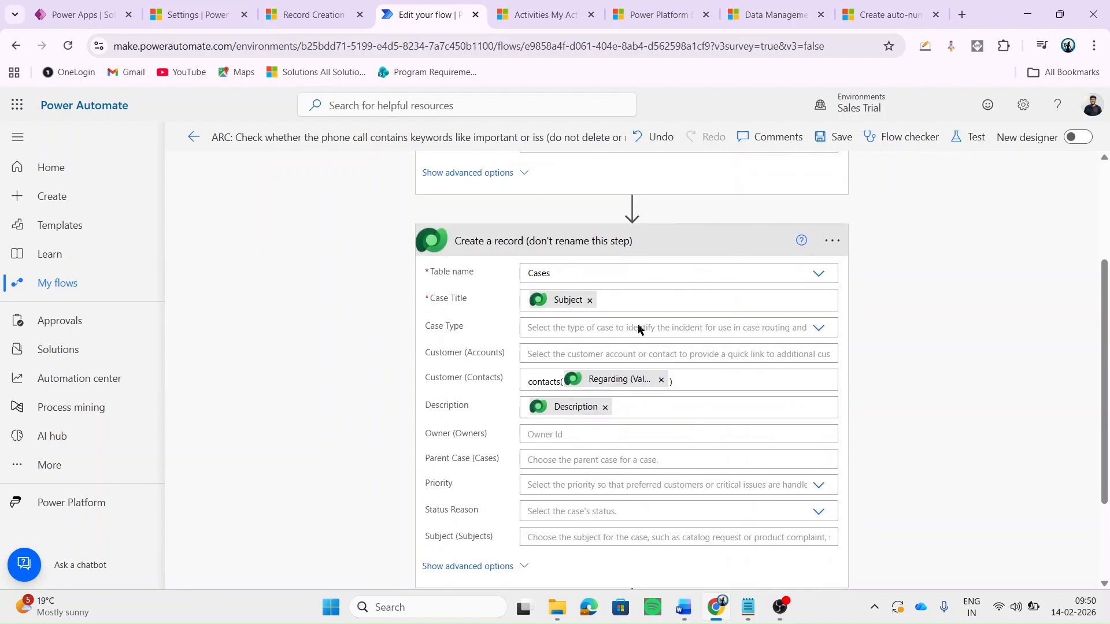
{"action": "left_click", "coordinate": [832, 139]}
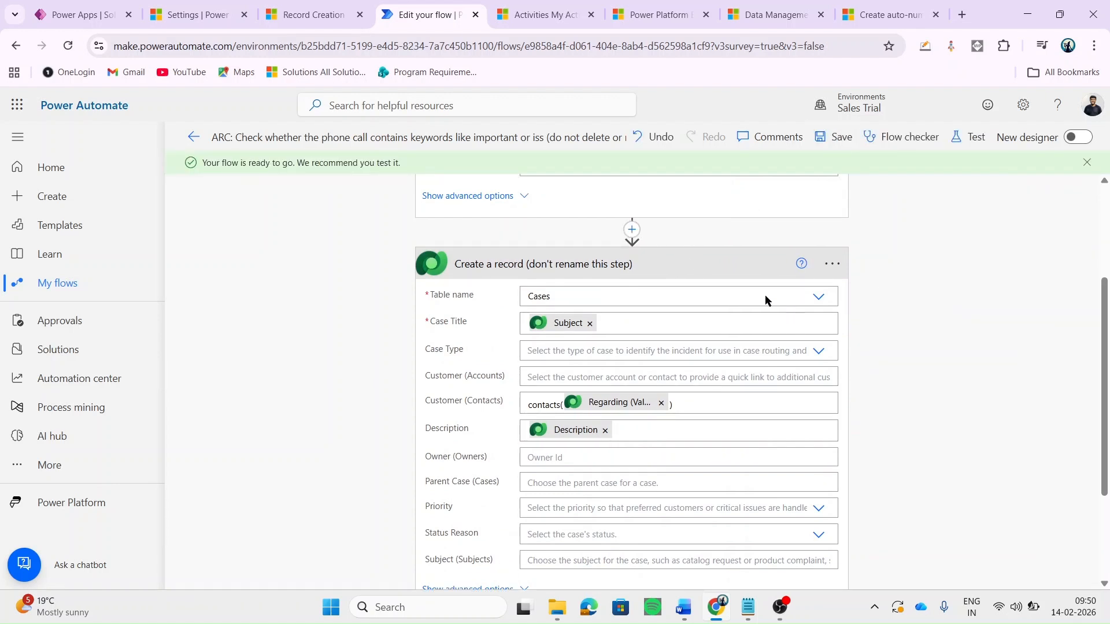
Return to the record creation rule, close its rule item and activate the rule.
{"action": "left_click", "coordinate": [312, 13]}
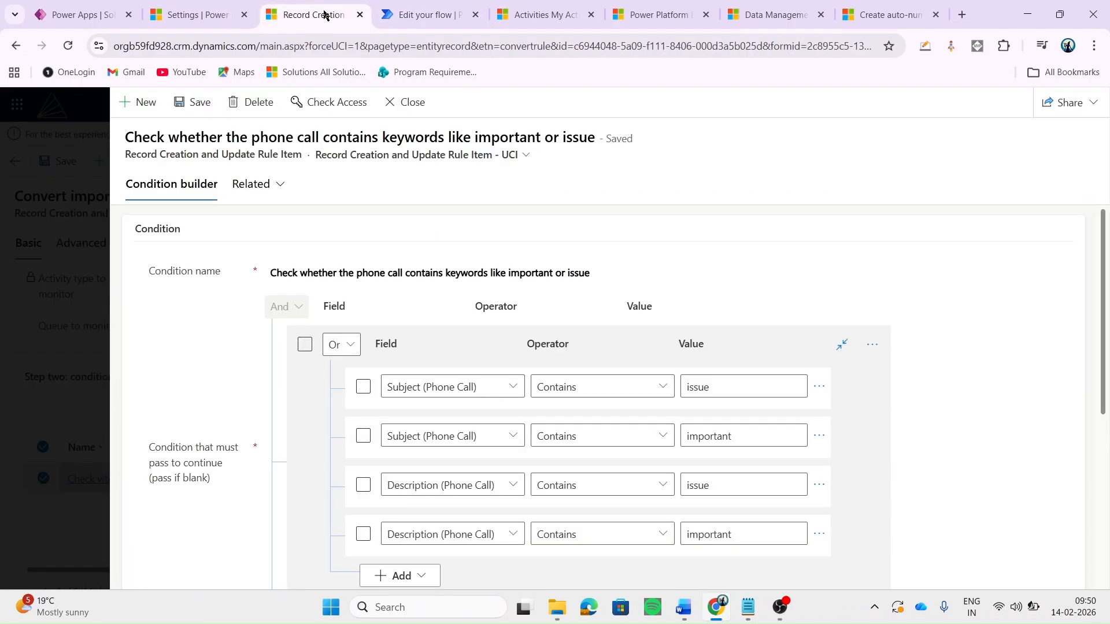
{"action": "left_click", "coordinate": [408, 102]}
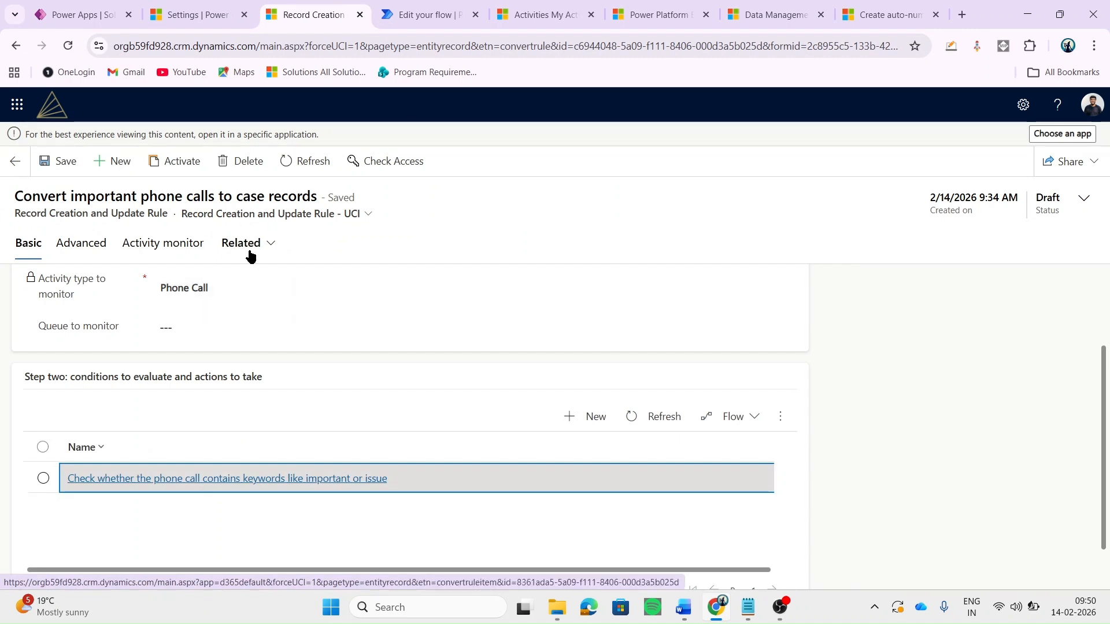
{"action": "left_click", "coordinate": [175, 174]}
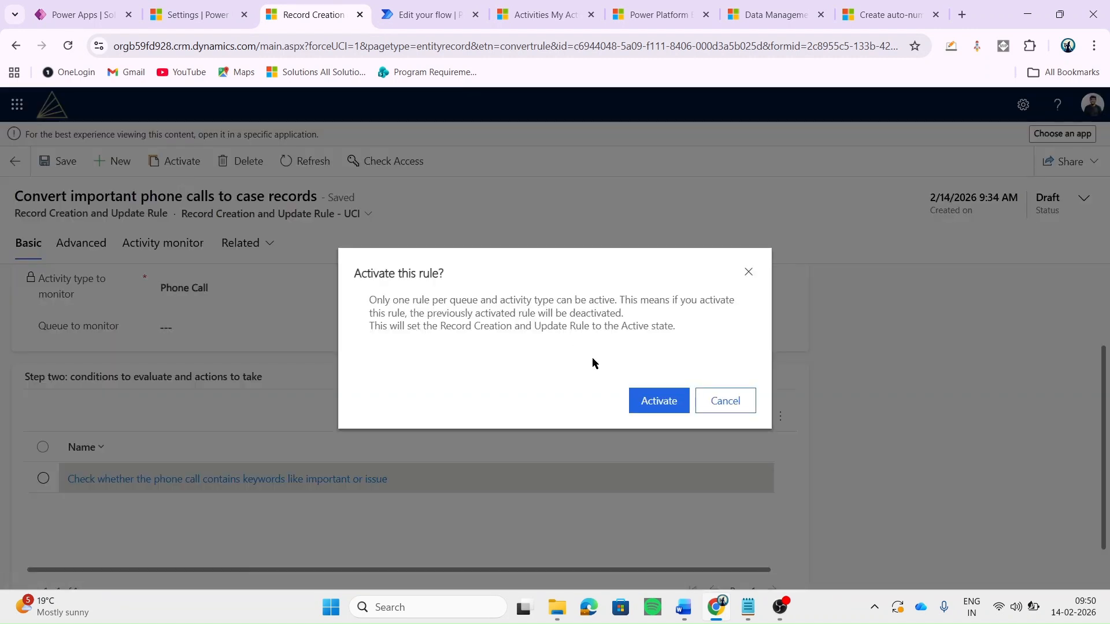
{"action": "left_click", "coordinate": [659, 408]}
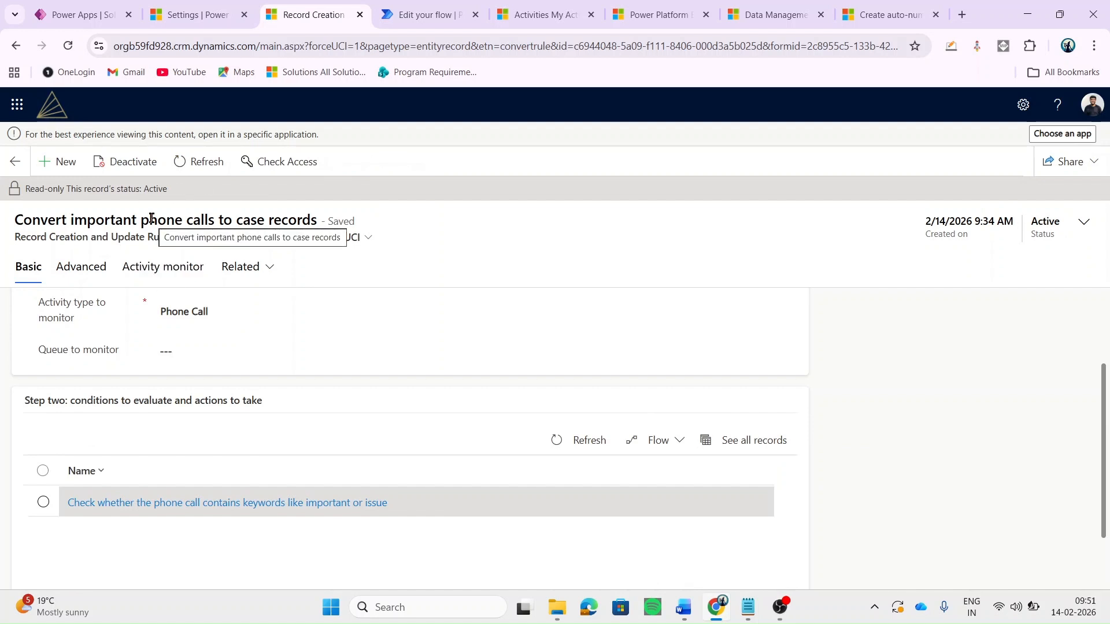
Switch to Sales Hub's activities and give a new phone call the subject "issue related to a smart phone".
{"action": "left_click", "coordinate": [543, 15]}
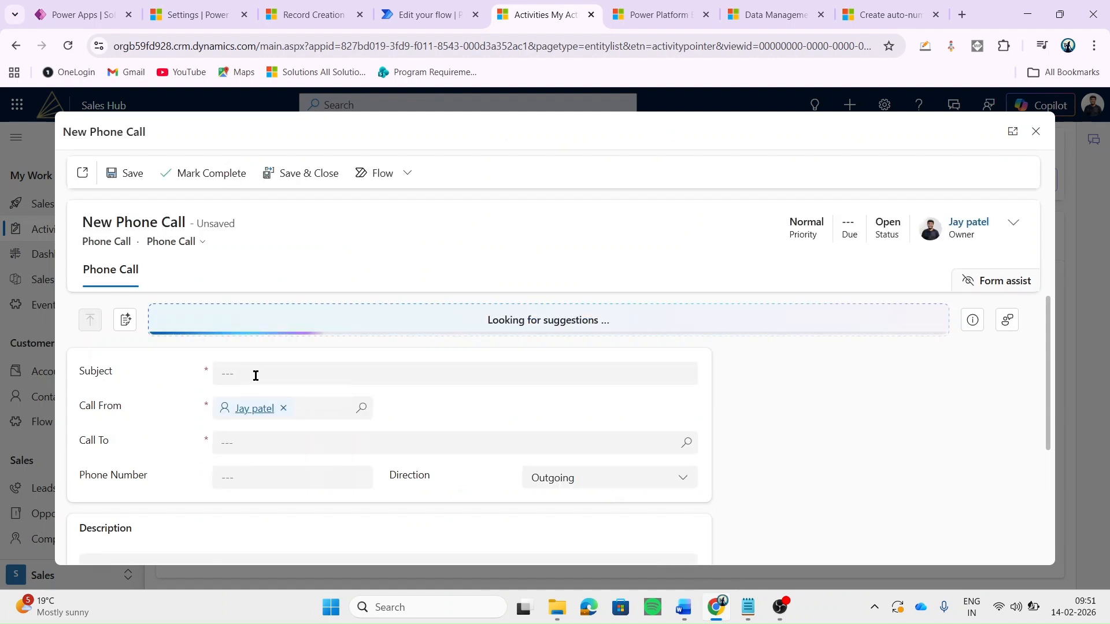
{"action": "left_click", "coordinate": [256, 376]}
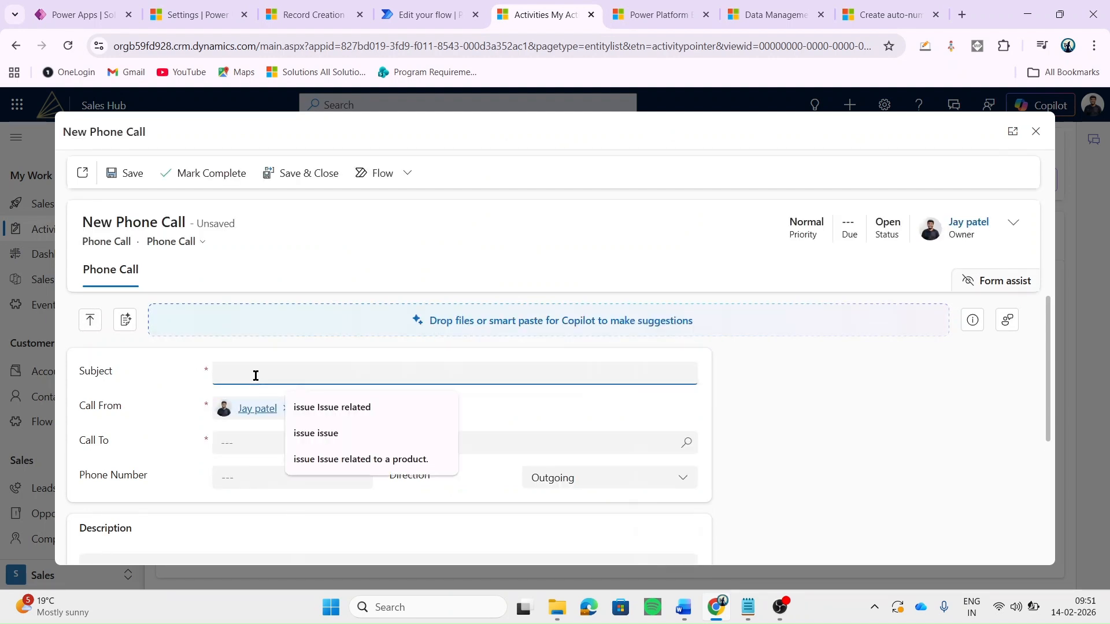
{"action": "type", "text": "issue related to a "}
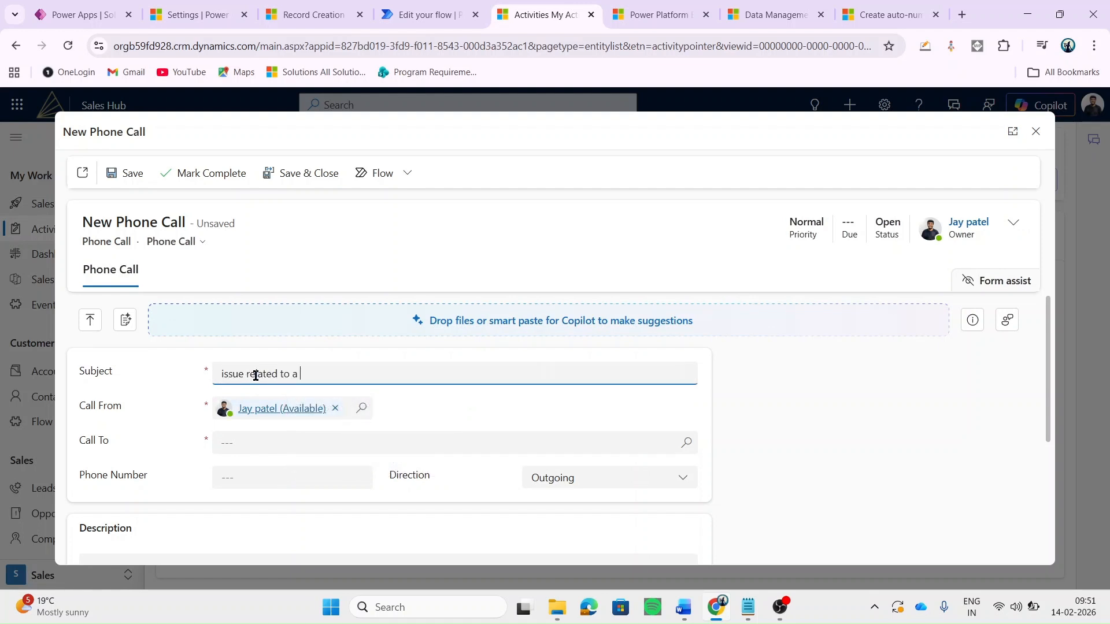
{"action": "type", "text": "smart phone"}
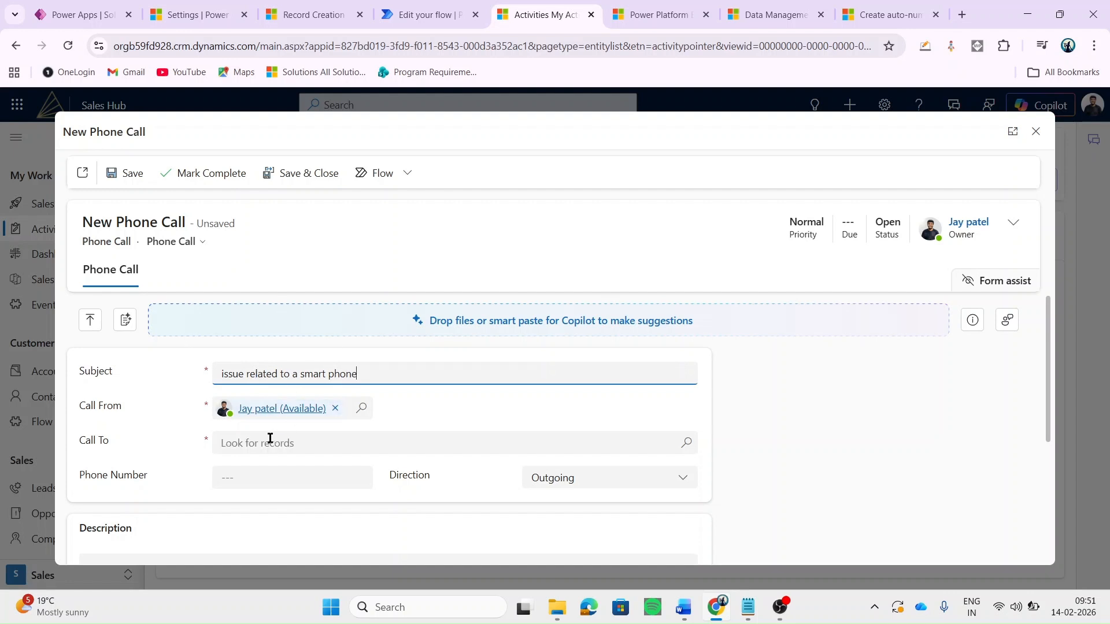
Set the phone call's direction to Incoming and choose the caller's contact from the recent records for Call From.
{"action": "scroll", "coordinate": [269, 438], "scroll_direction": "down", "scroll_amount": 1}
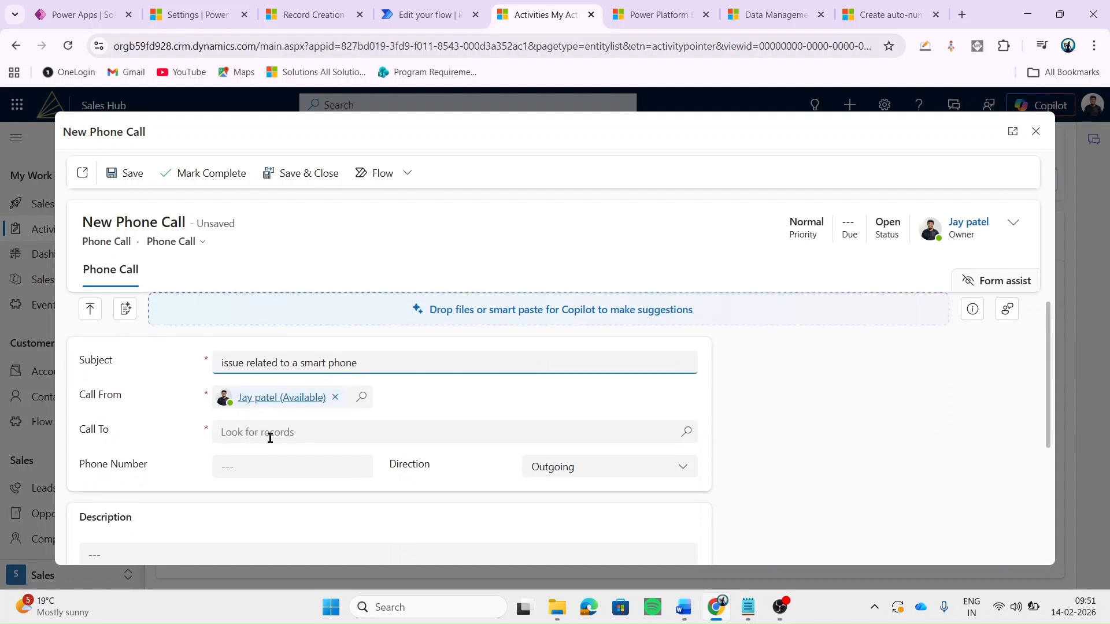
{"action": "left_click", "coordinate": [583, 465]}
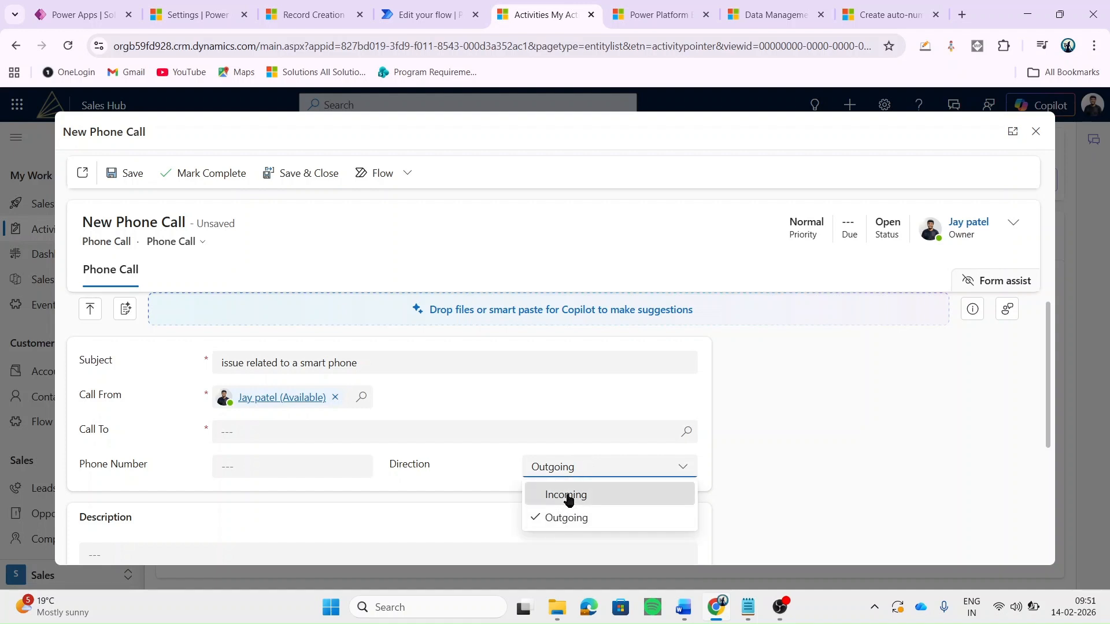
{"action": "left_click", "coordinate": [573, 495]}
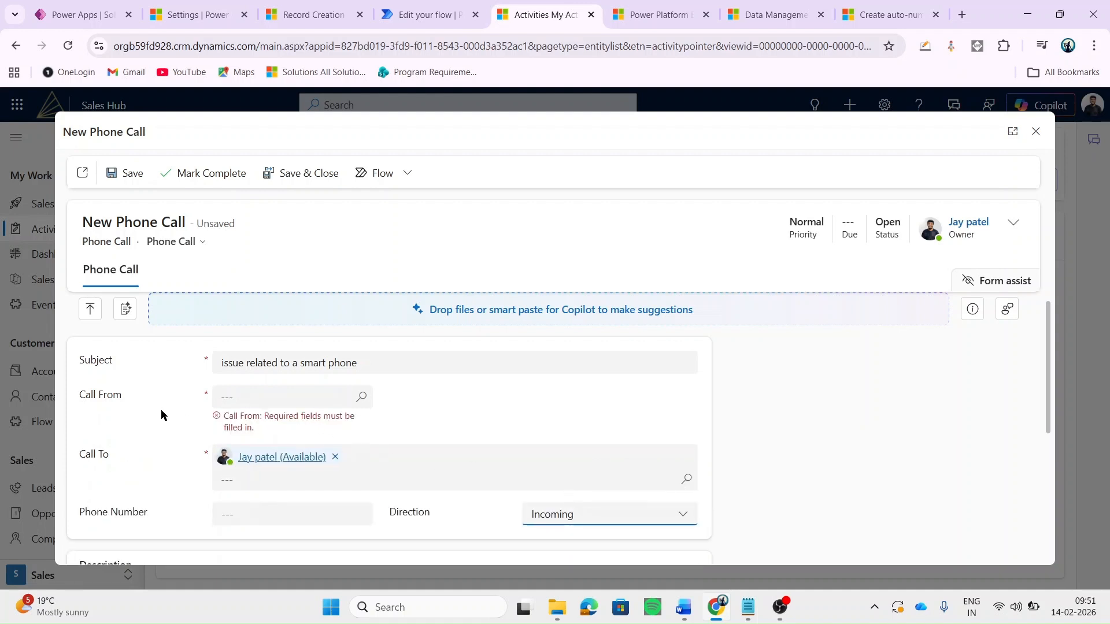
{"action": "left_click", "coordinate": [262, 394]}
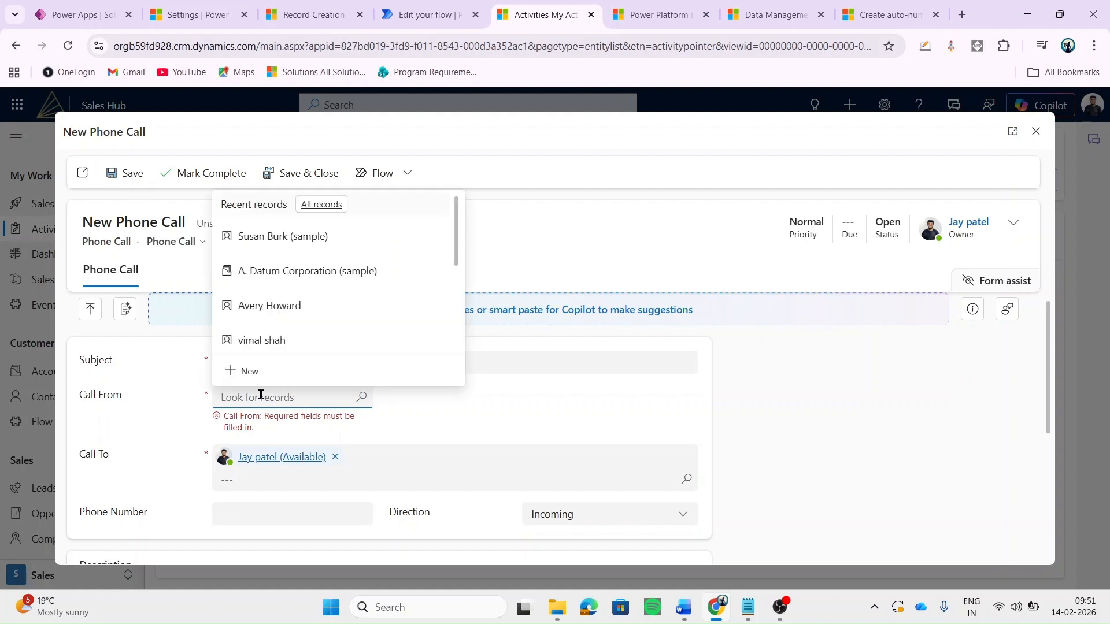
{"action": "type", "text": "a"}
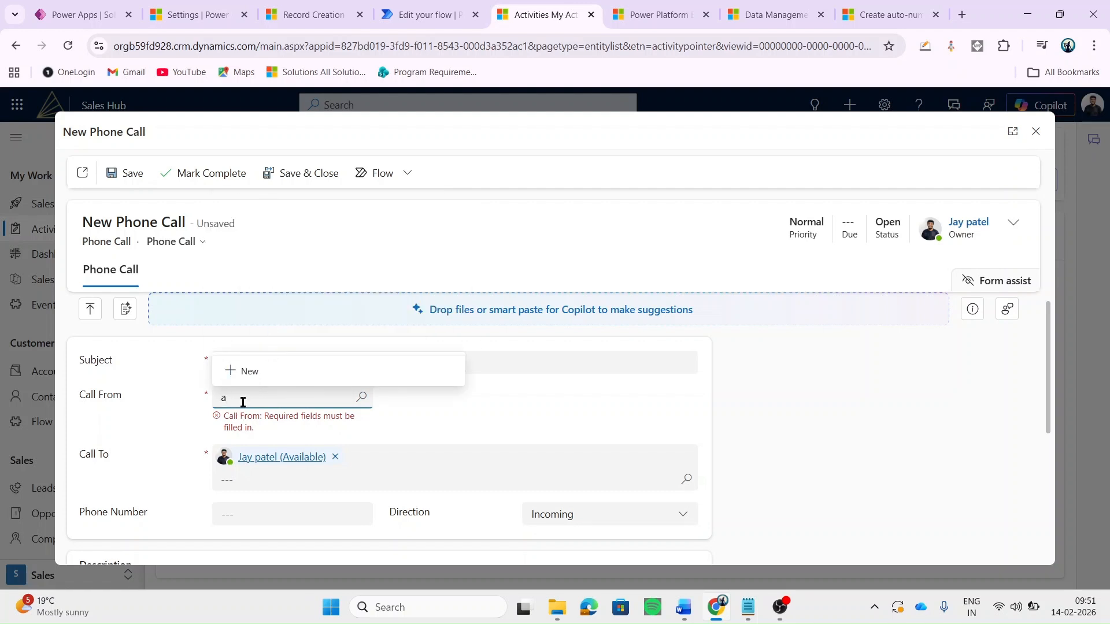
{"action": "key", "text": "BackSpace"}
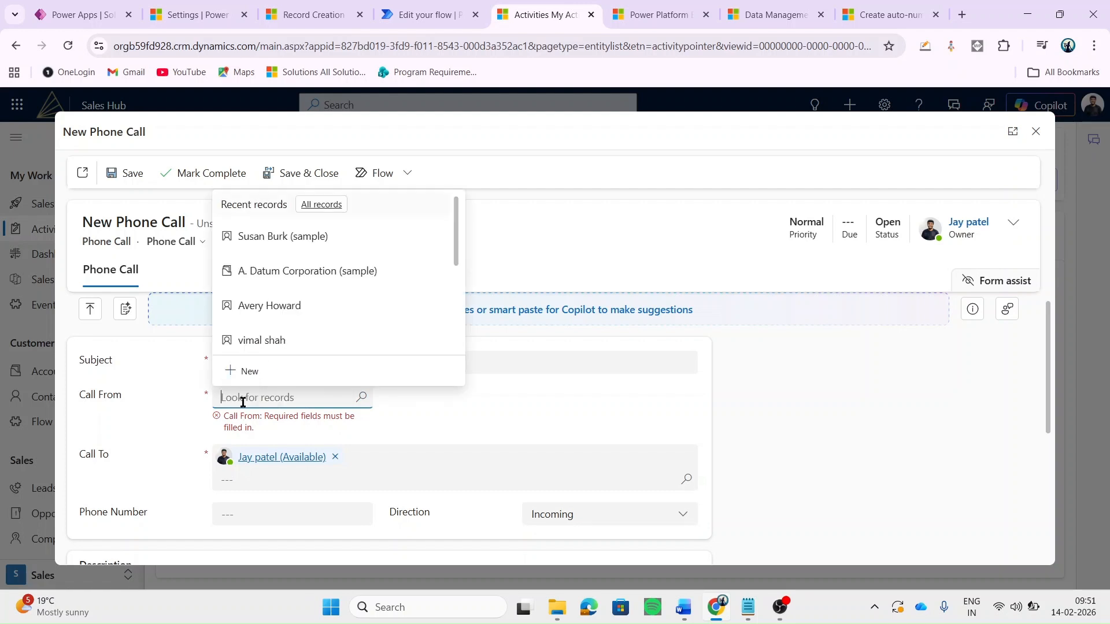
{"action": "left_click", "coordinate": [268, 304]}
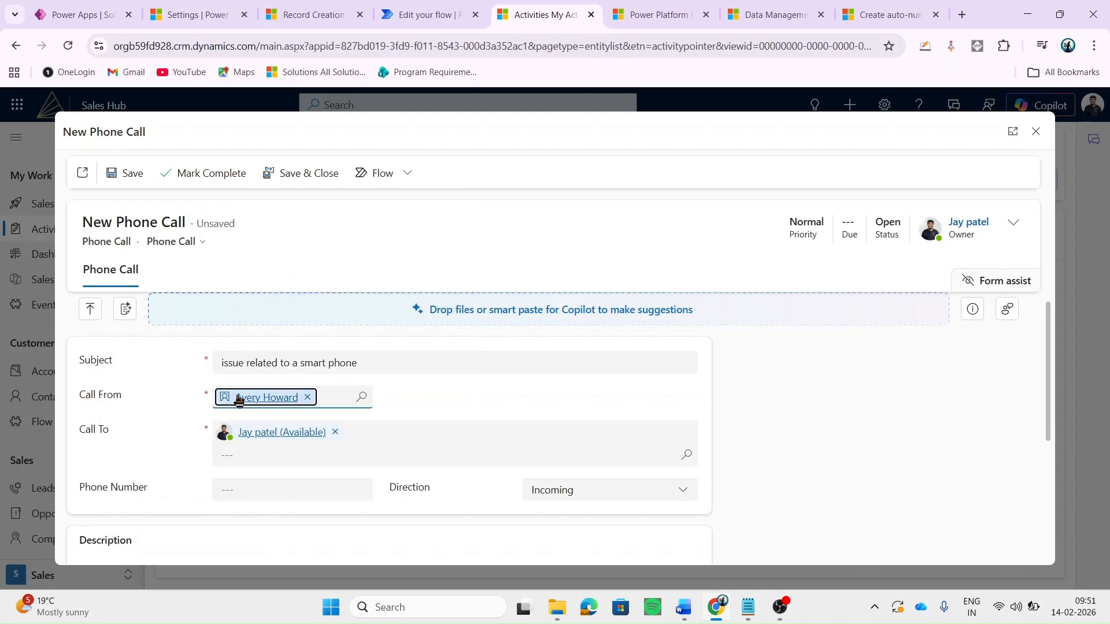
{"action": "scroll", "coordinate": [240, 444], "scroll_direction": "down", "scroll_amount": 1}
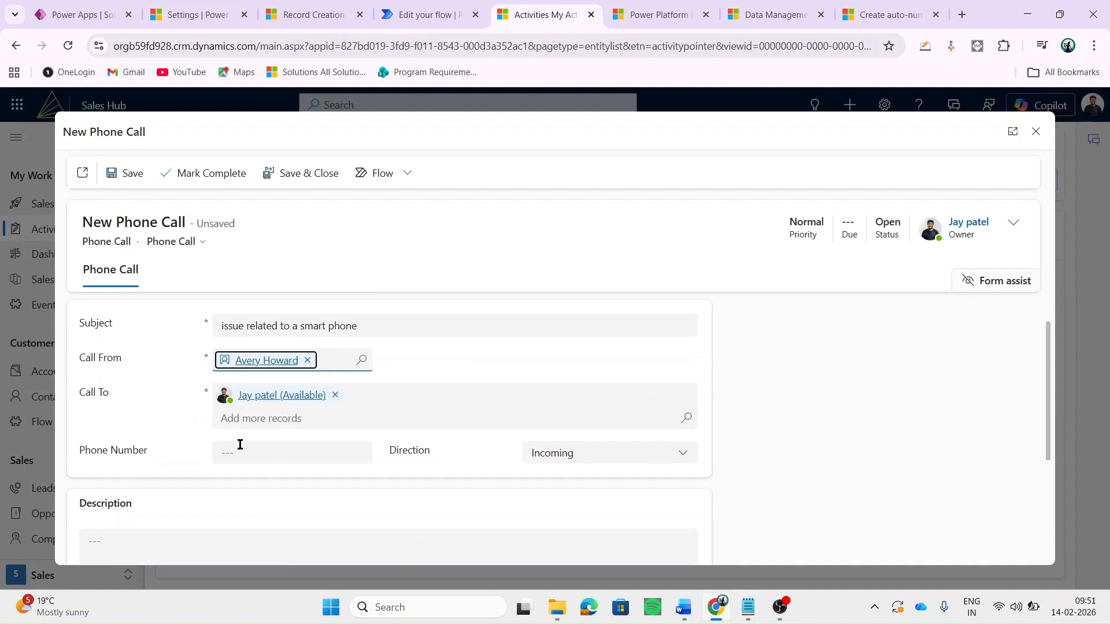
{"action": "scroll", "coordinate": [240, 444], "scroll_direction": "down", "scroll_amount": 3}
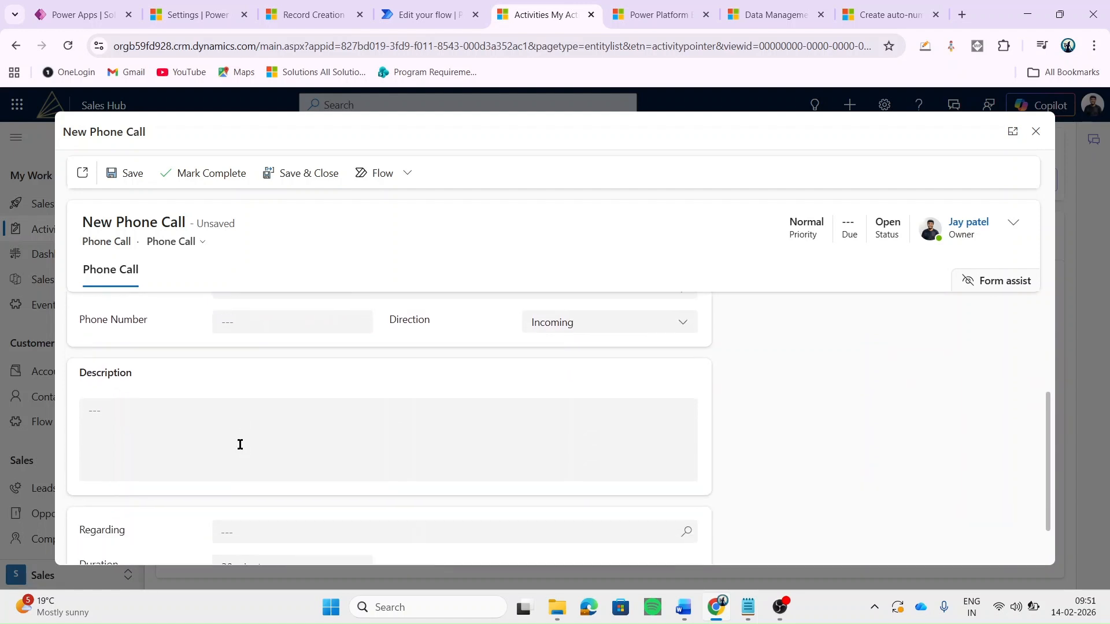
Enter the phone call's description "I have been facing issue in my iphone. This is important, please look into this matter.".
{"action": "left_click", "coordinate": [198, 417]}
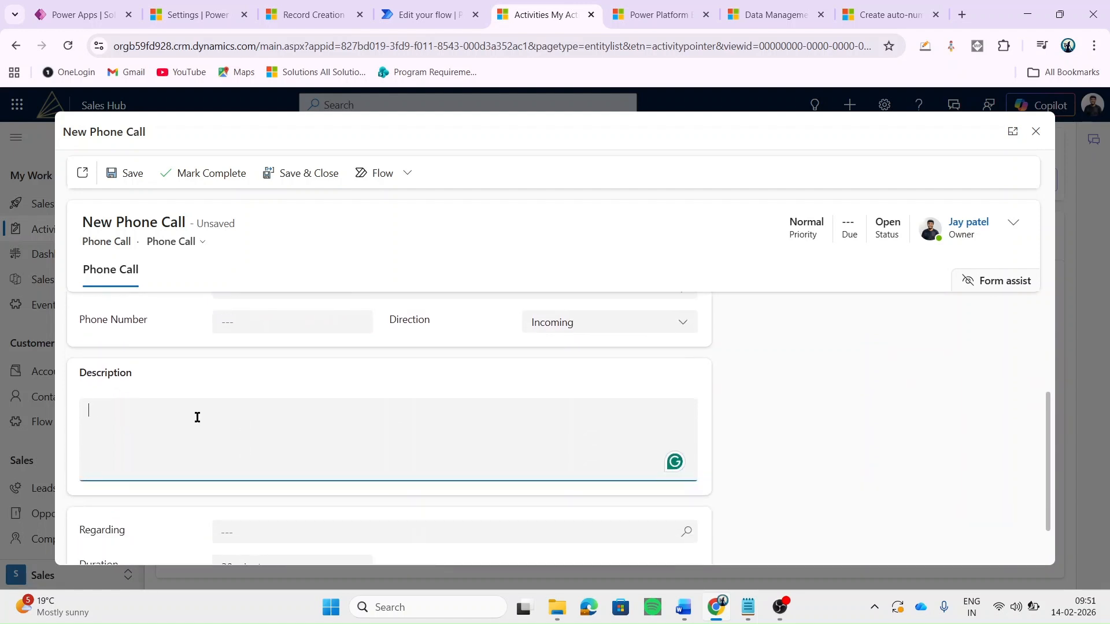
{"action": "type", "text": "I have b"}
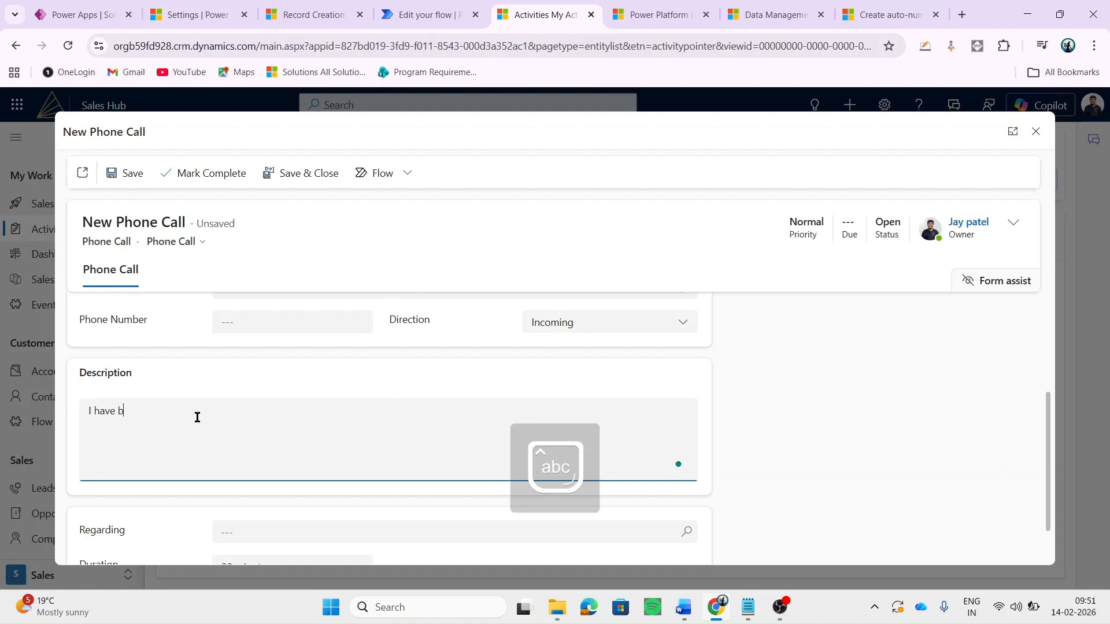
{"action": "type", "text": "een facing issue"}
{"action": "key", "text": "BackSpace"}
{"action": "type", "text": "s "}
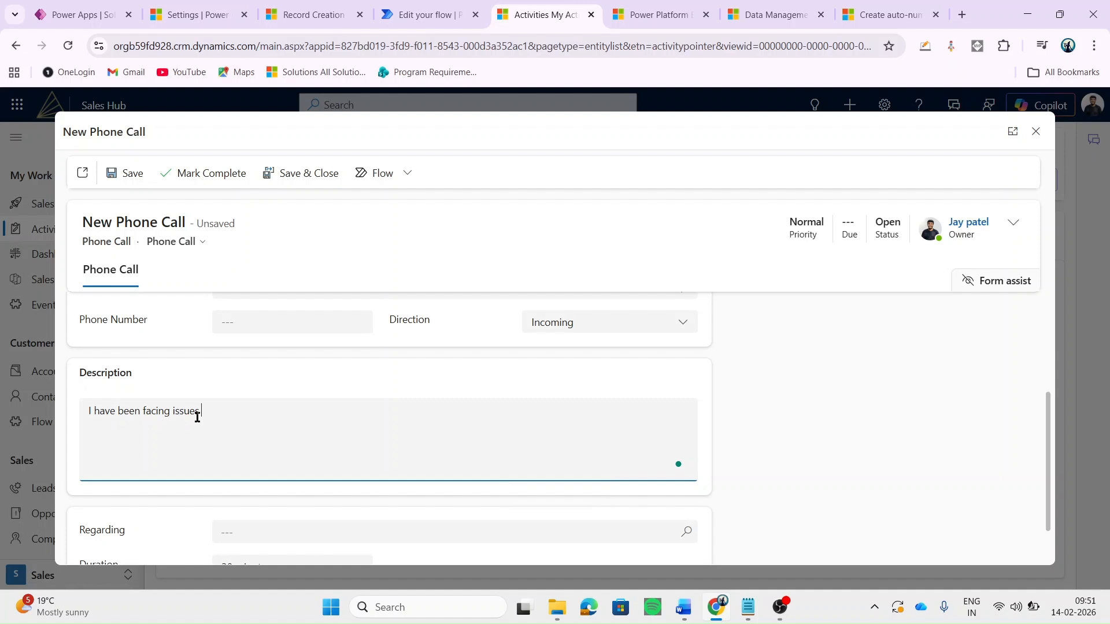
{"action": "type", "text": " in my p"}
{"action": "type", "text": "phone. Th"}
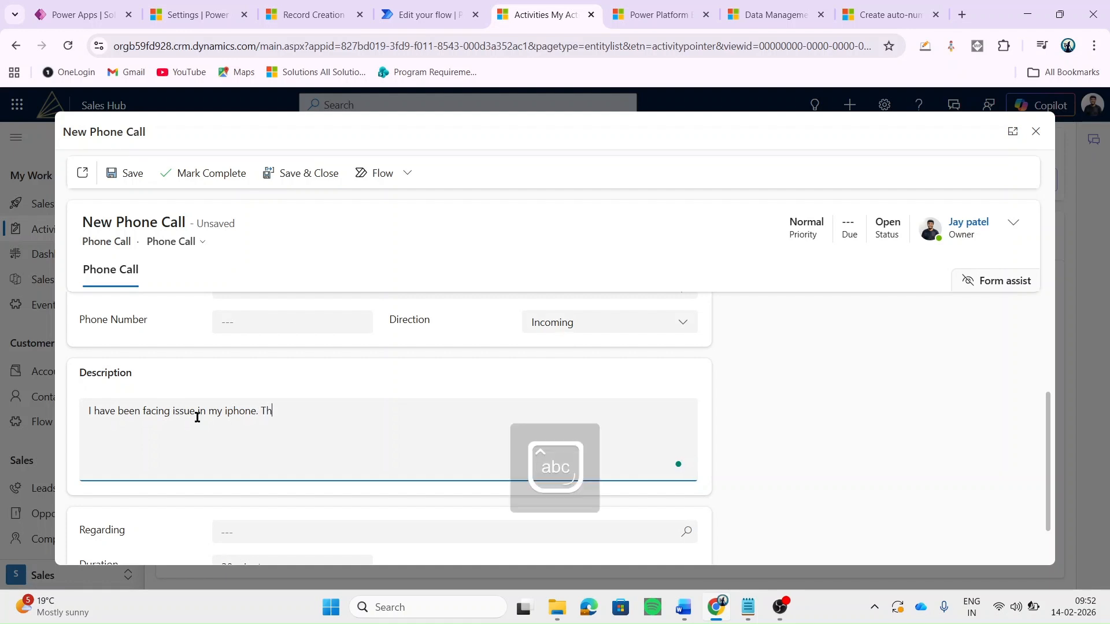
{"action": "type", "text": "is is important"}
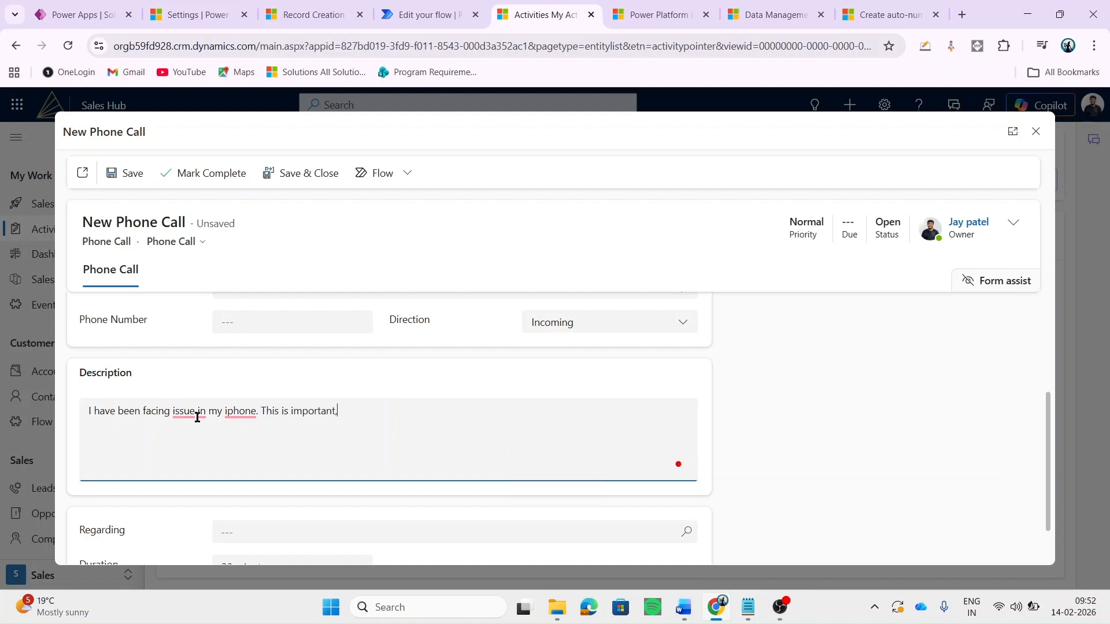
{"action": "type", "text": ", please look into this matter."}
Set the phone call's Regarding to the same contact as the caller, save the phone call and close its form.
{"action": "scroll", "coordinate": [197, 417], "scroll_direction": "down", "scroll_amount": 1}
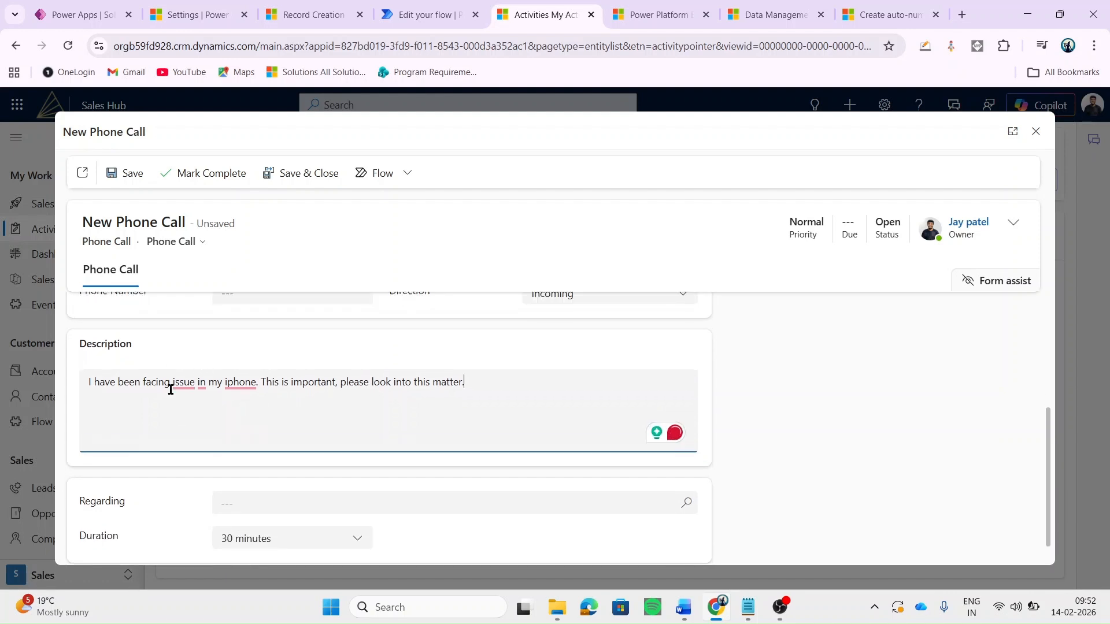
{"action": "scroll", "coordinate": [170, 390], "scroll_direction": "up", "scroll_amount": 4}
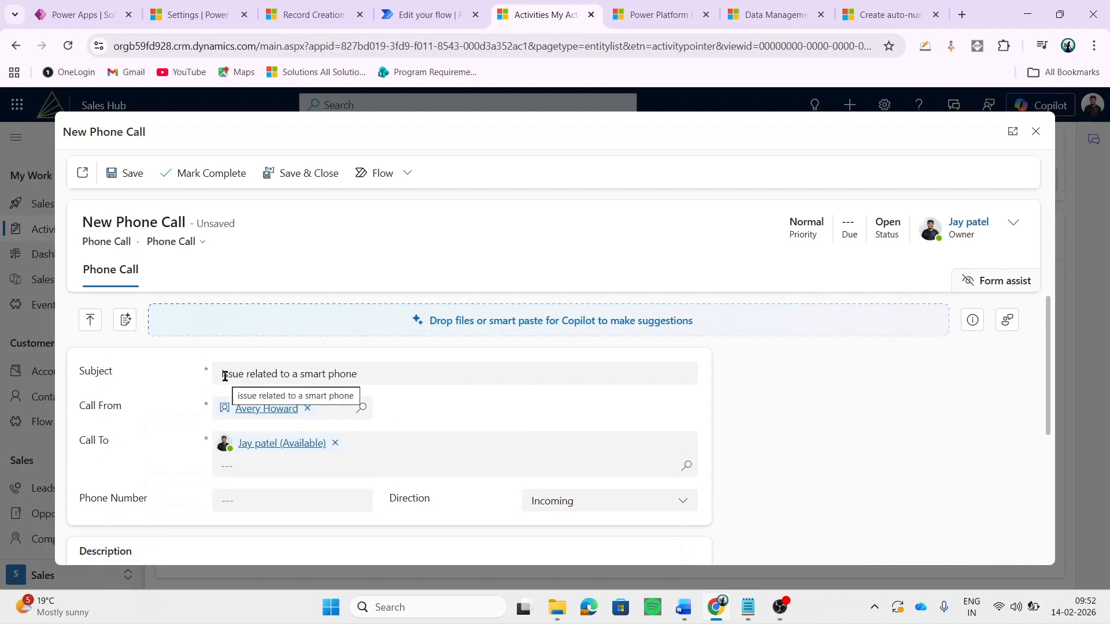
{"action": "scroll", "coordinate": [225, 377], "scroll_direction": "down", "scroll_amount": 3}
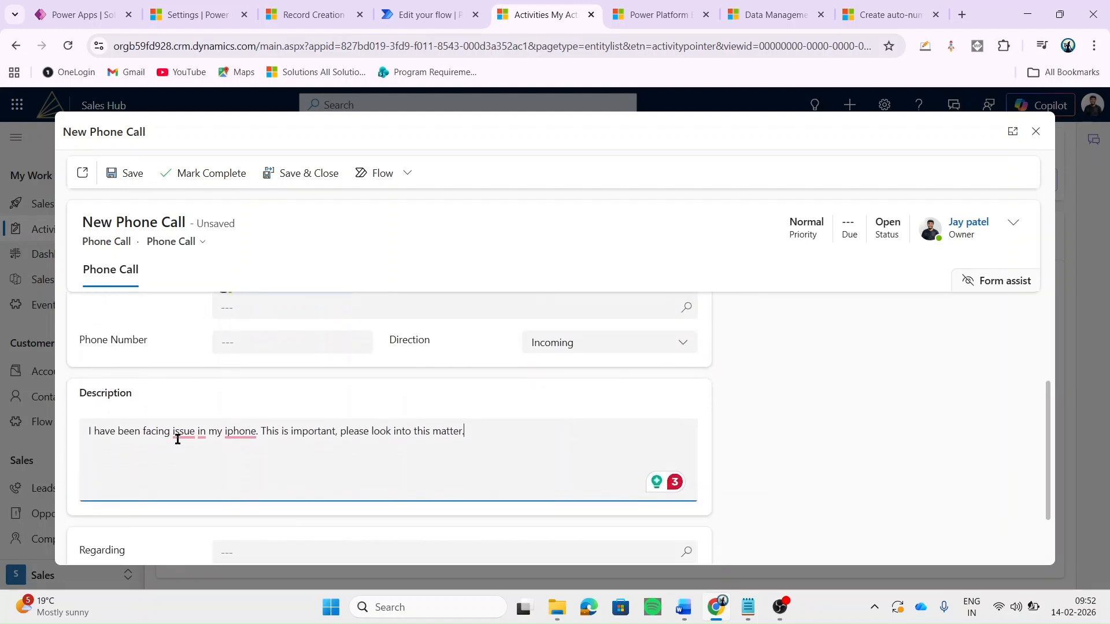
{"action": "scroll", "coordinate": [328, 431], "scroll_direction": "down", "scroll_amount": 2}
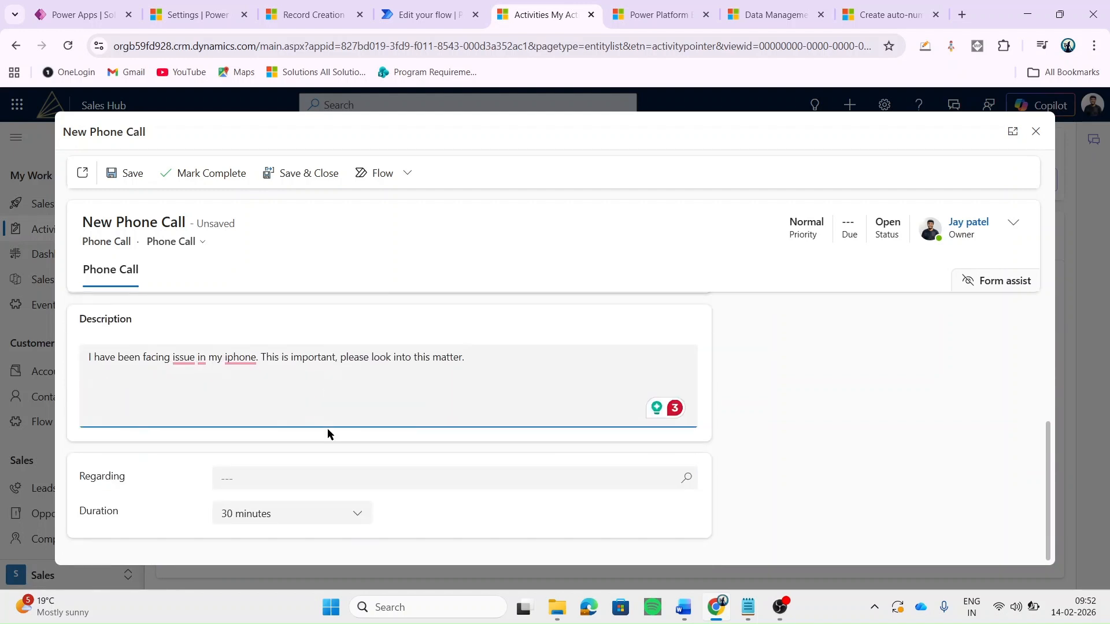
{"action": "left_click", "coordinate": [286, 479]}
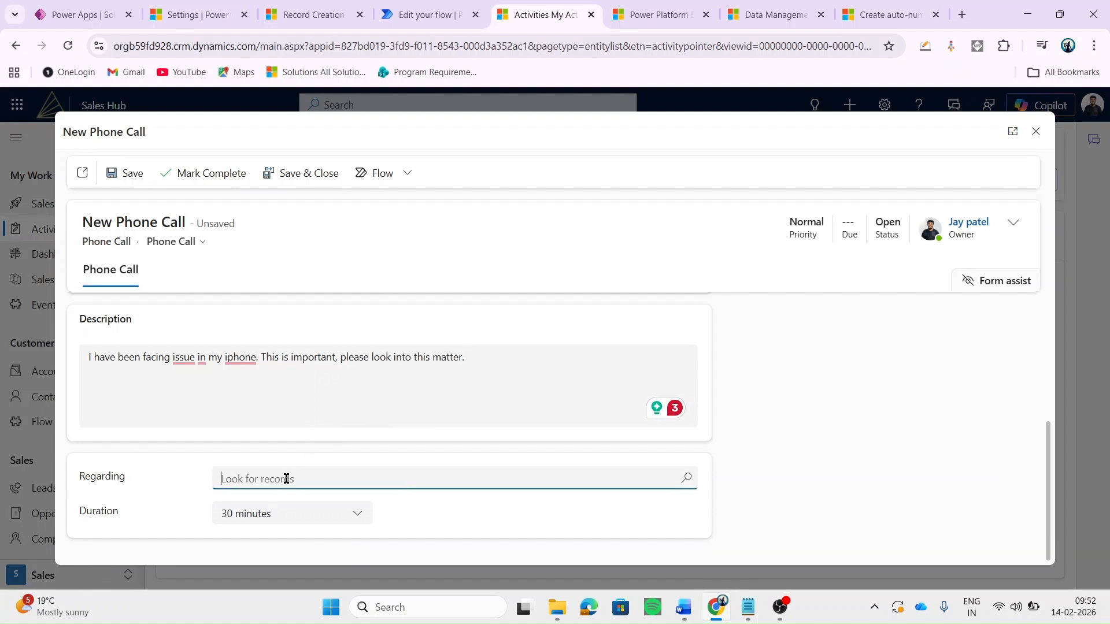
{"action": "type", "text": "avery"}
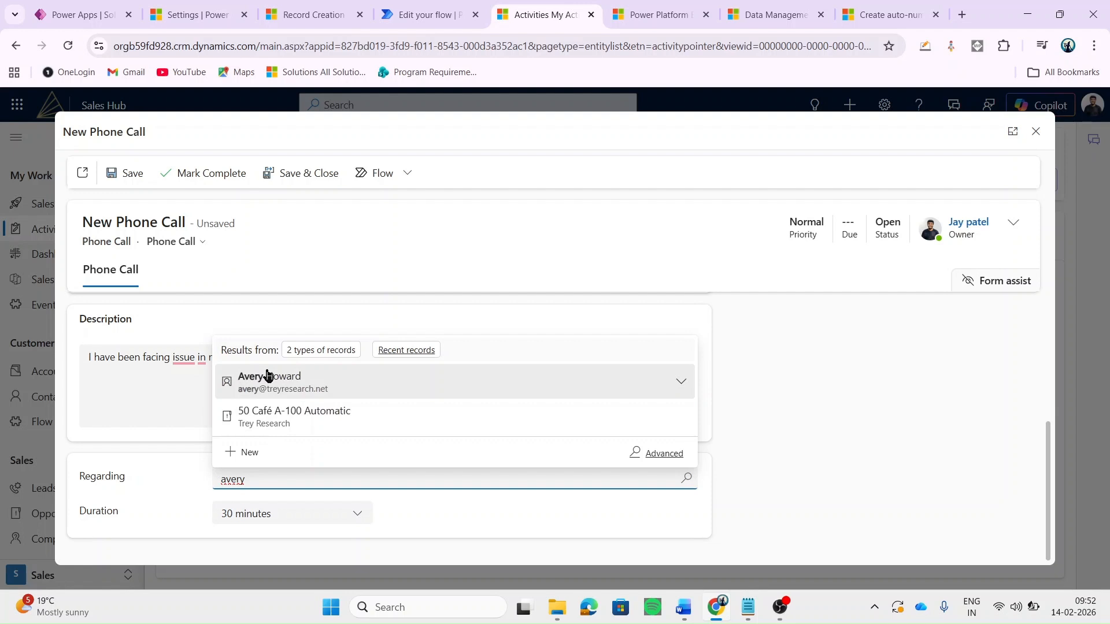
{"action": "left_click", "coordinate": [267, 376]}
{"action": "left_click", "coordinate": [120, 182]}
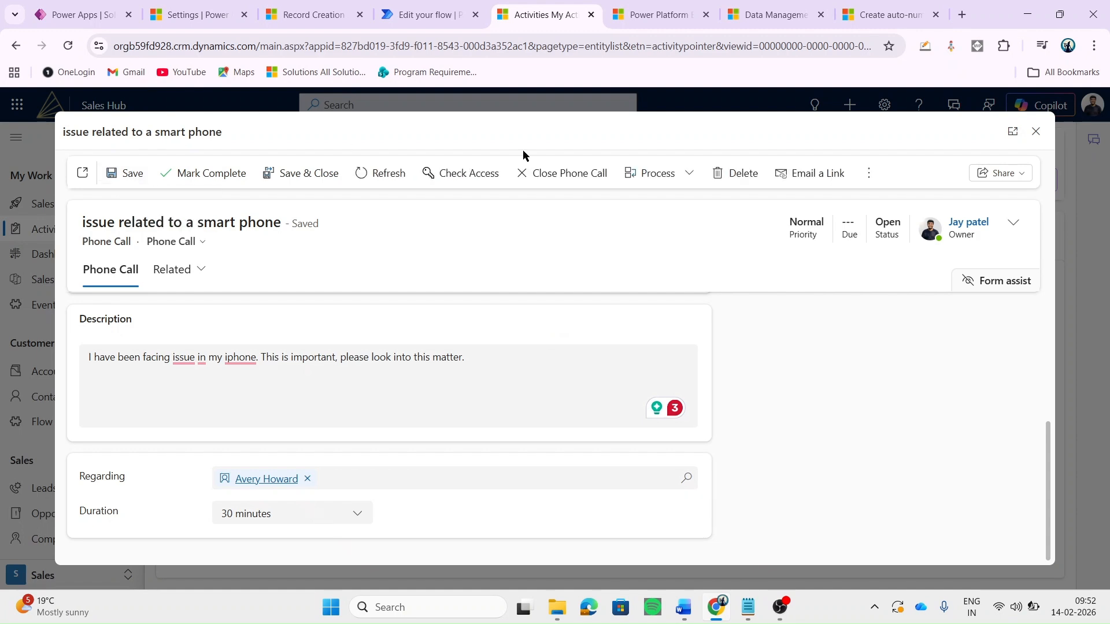
{"action": "left_click", "coordinate": [1039, 137]}
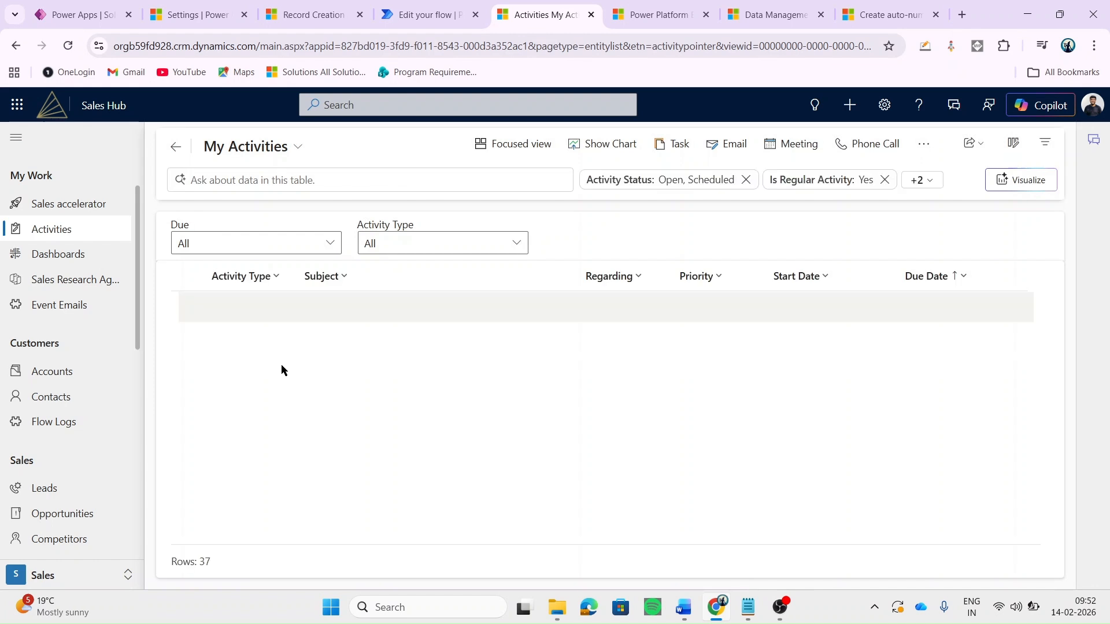
Go to the Service area's Cases, refresh the All Cases list and open the case "issue related to a smart phone".
{"action": "scroll", "coordinate": [25, 460], "scroll_direction": "down", "scroll_amount": 1}
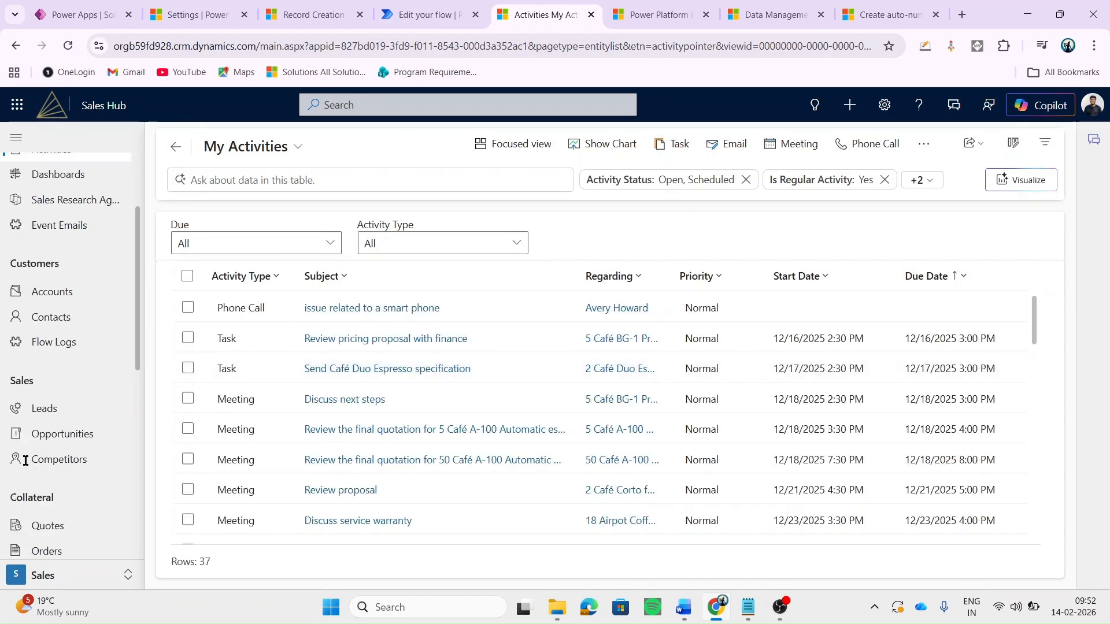
{"action": "scroll", "coordinate": [25, 461], "scroll_direction": "down", "scroll_amount": 7}
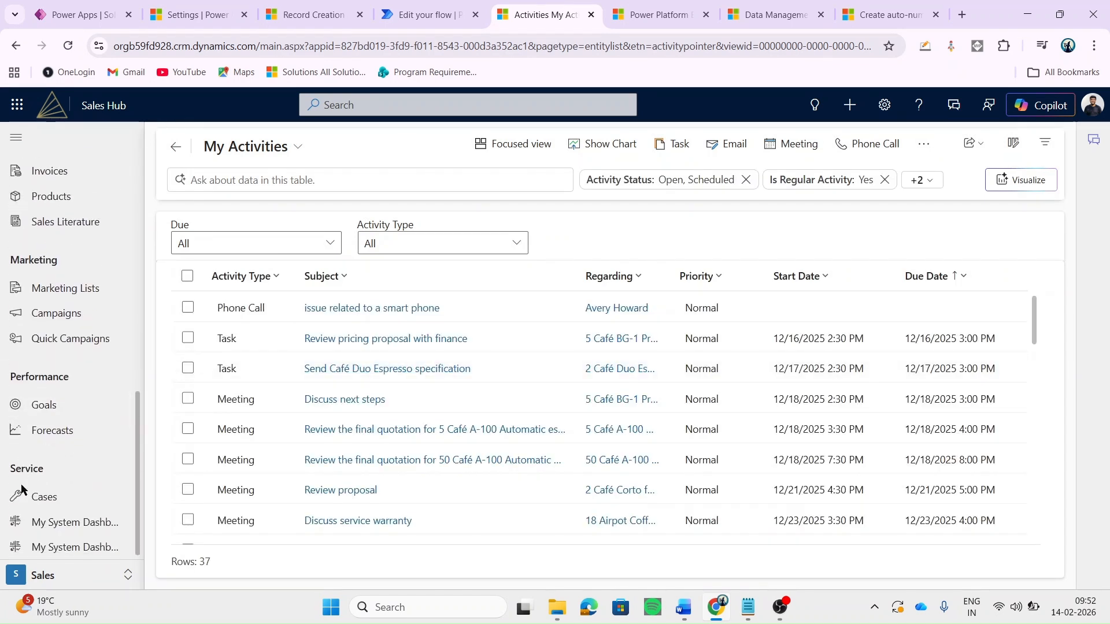
{"action": "left_click", "coordinate": [23, 505]}
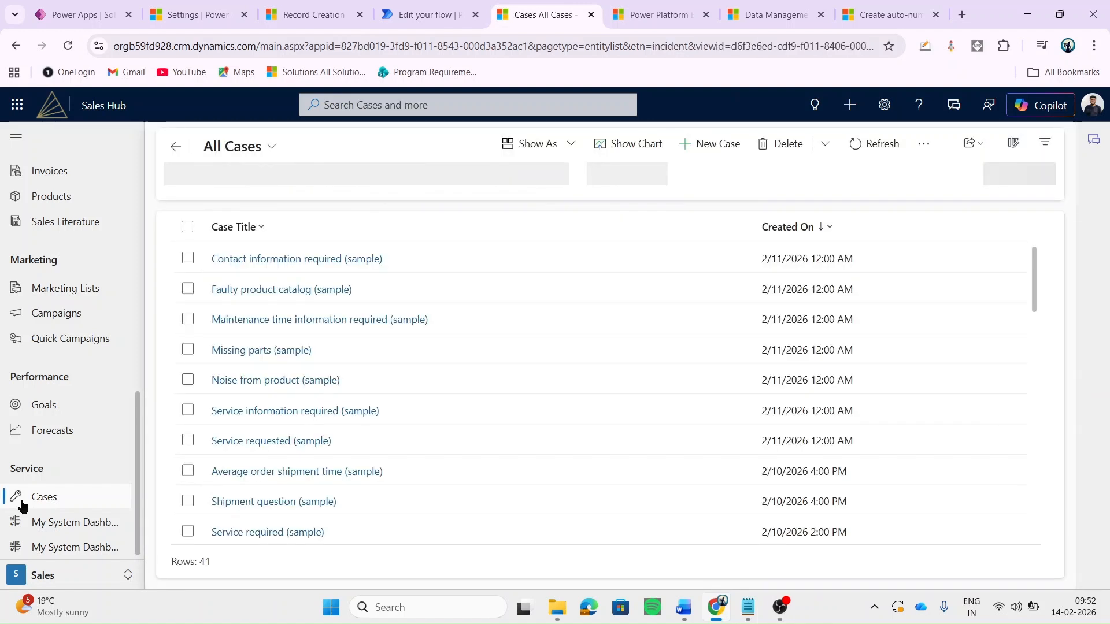
{"action": "left_click", "coordinate": [880, 143]}
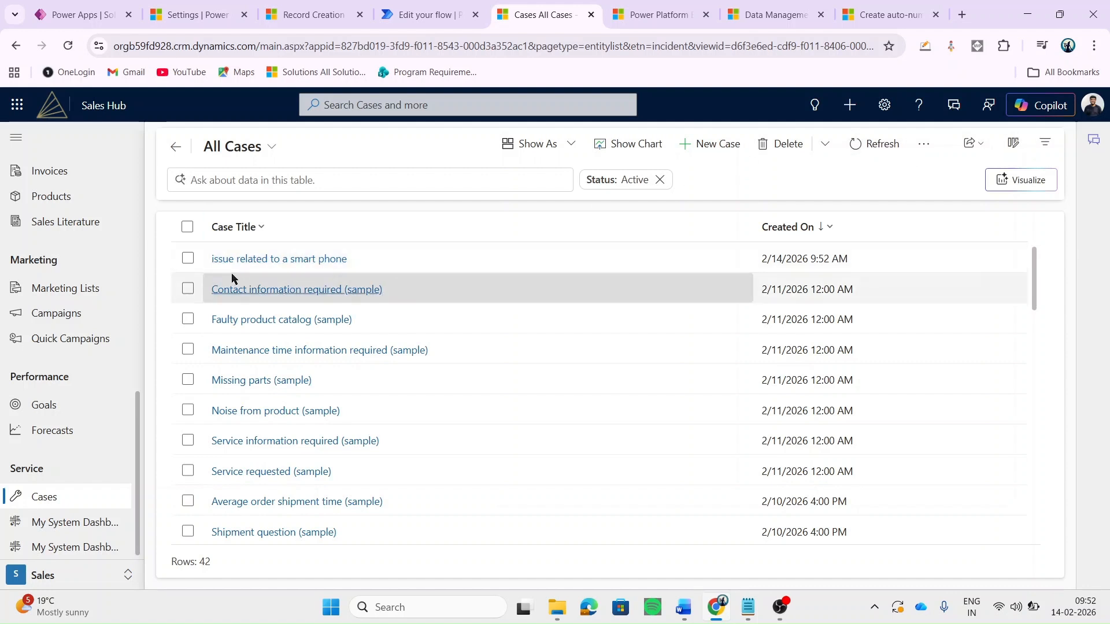
{"action": "left_click", "coordinate": [365, 265]}
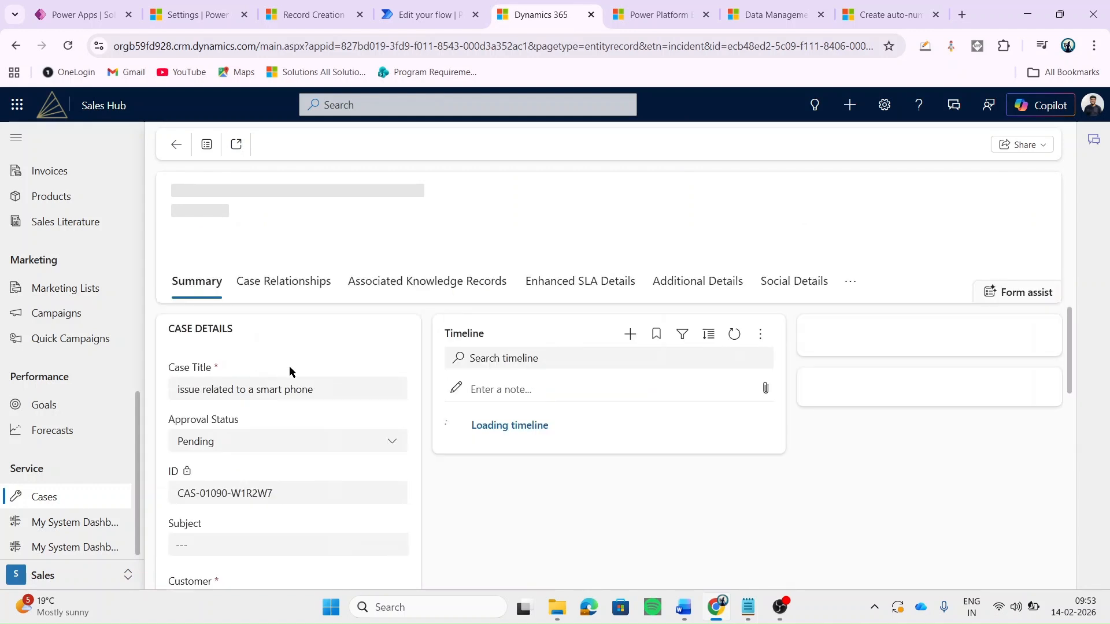
Check the customer and description on the case's summary against the phone call.
{"action": "scroll", "coordinate": [295, 417], "scroll_direction": "down", "scroll_amount": 1}
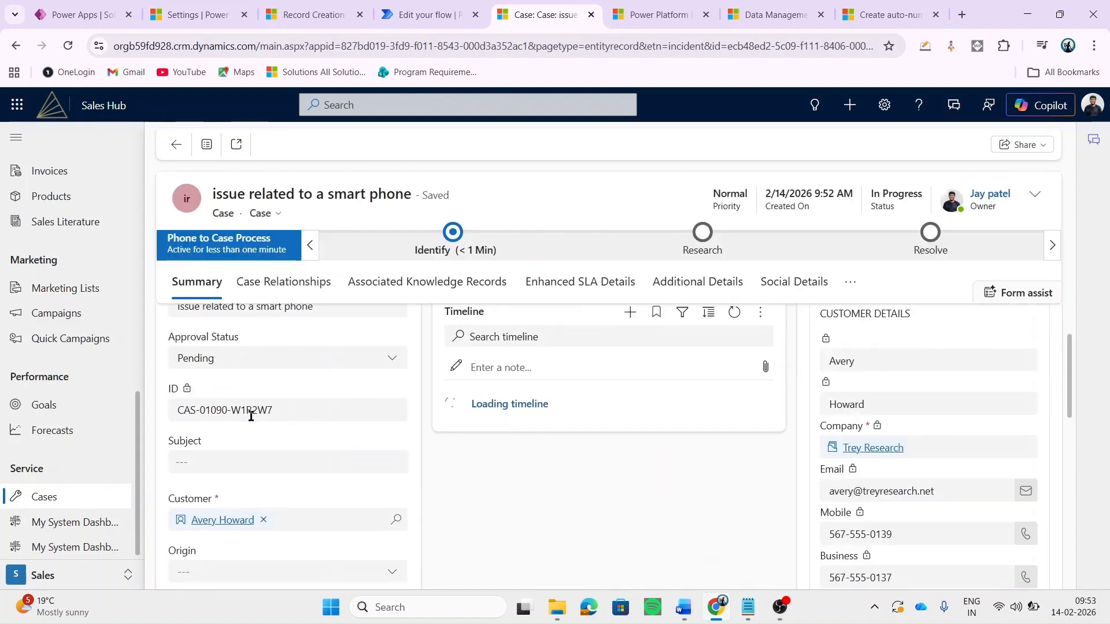
{"action": "scroll", "coordinate": [250, 420], "scroll_direction": "down", "scroll_amount": 1}
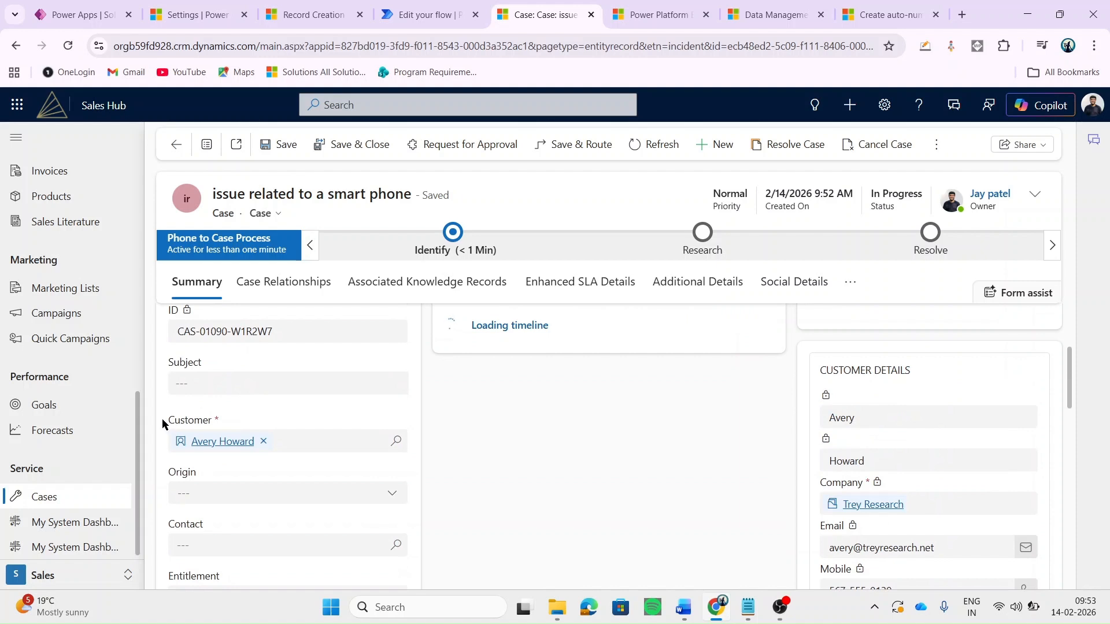
{"action": "left_click_drag", "start_coordinate": [163, 423], "coordinate": [221, 422]}
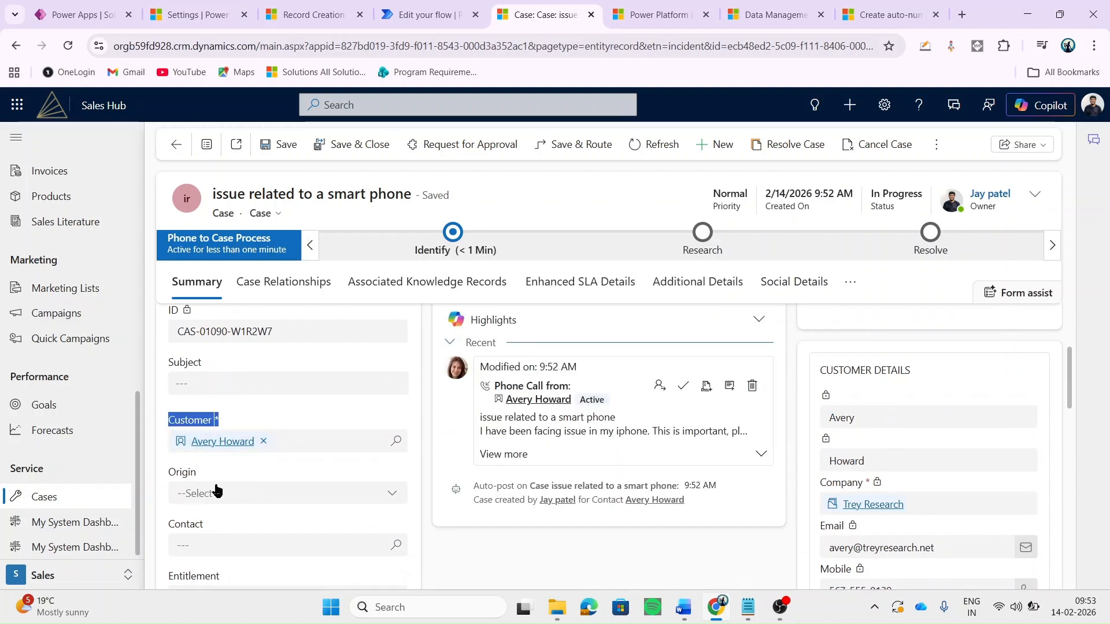
{"action": "scroll", "coordinate": [215, 490], "scroll_direction": "down", "scroll_amount": 5}
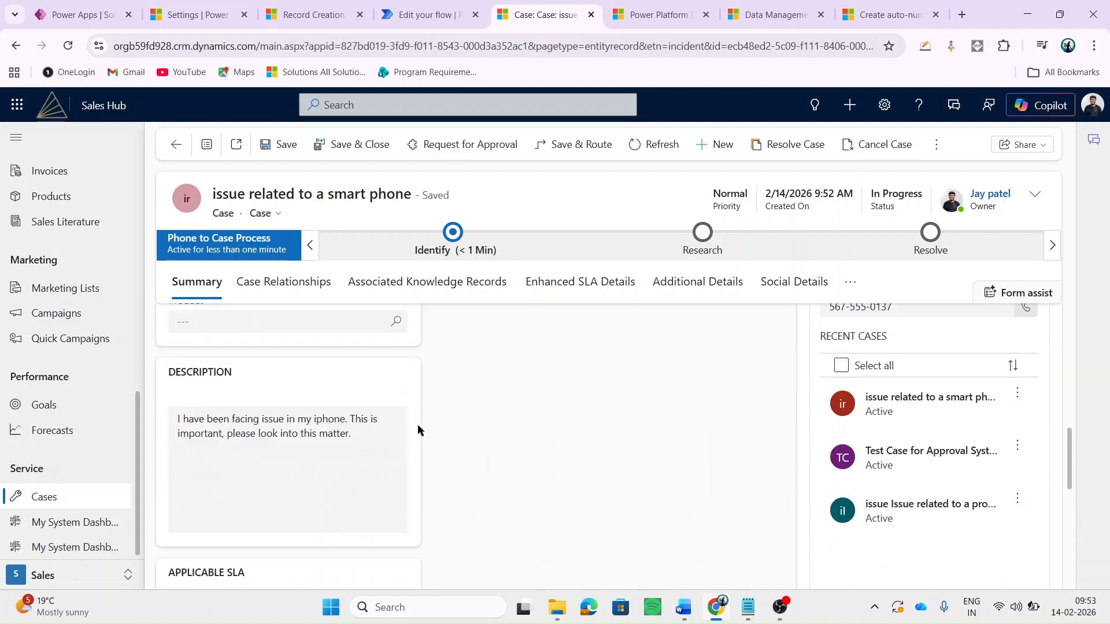
{"action": "left_click_drag", "start_coordinate": [364, 438], "coordinate": [178, 422]}
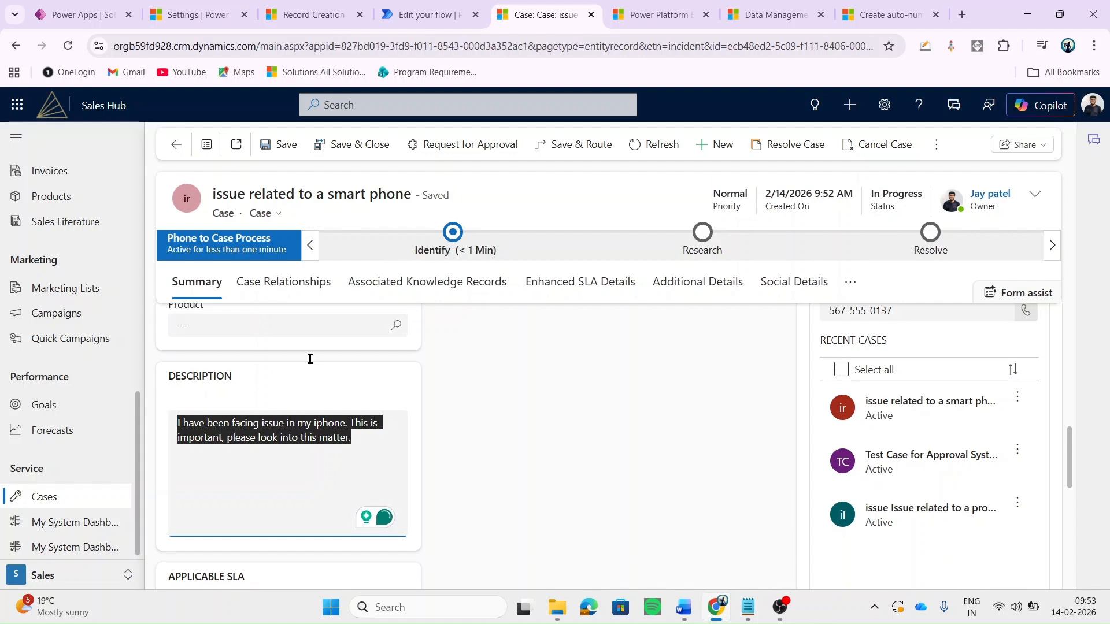
{"action": "left_click", "coordinate": [578, 387]}
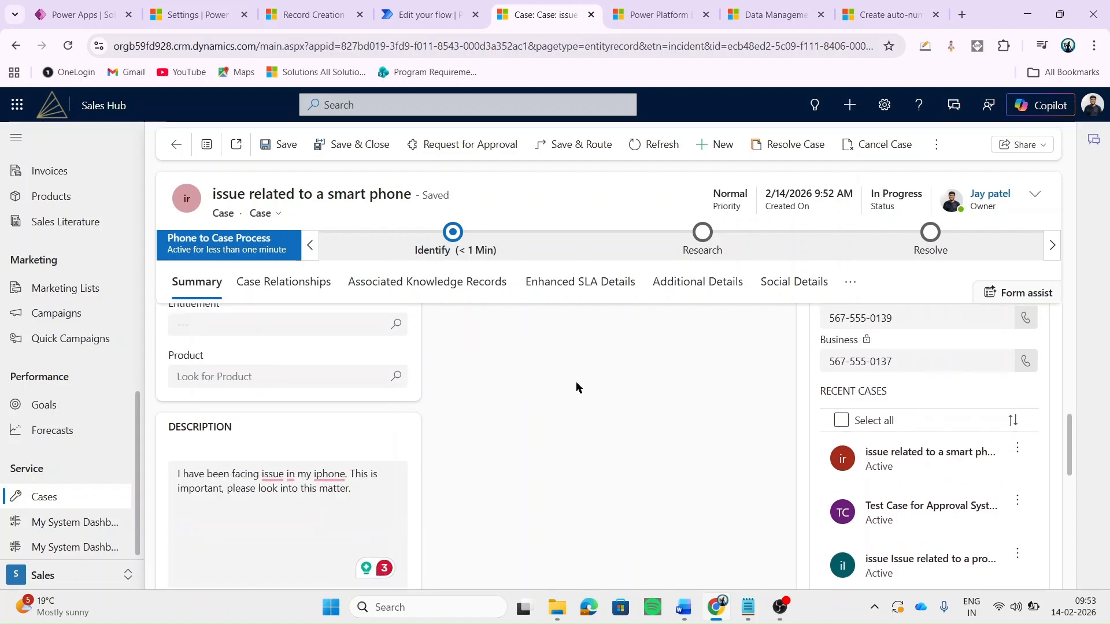
Compare the case with the flow's Create a record mapping and the record creation rule's keyword condition, returning to the case.
{"action": "left_click", "coordinate": [412, 11]}
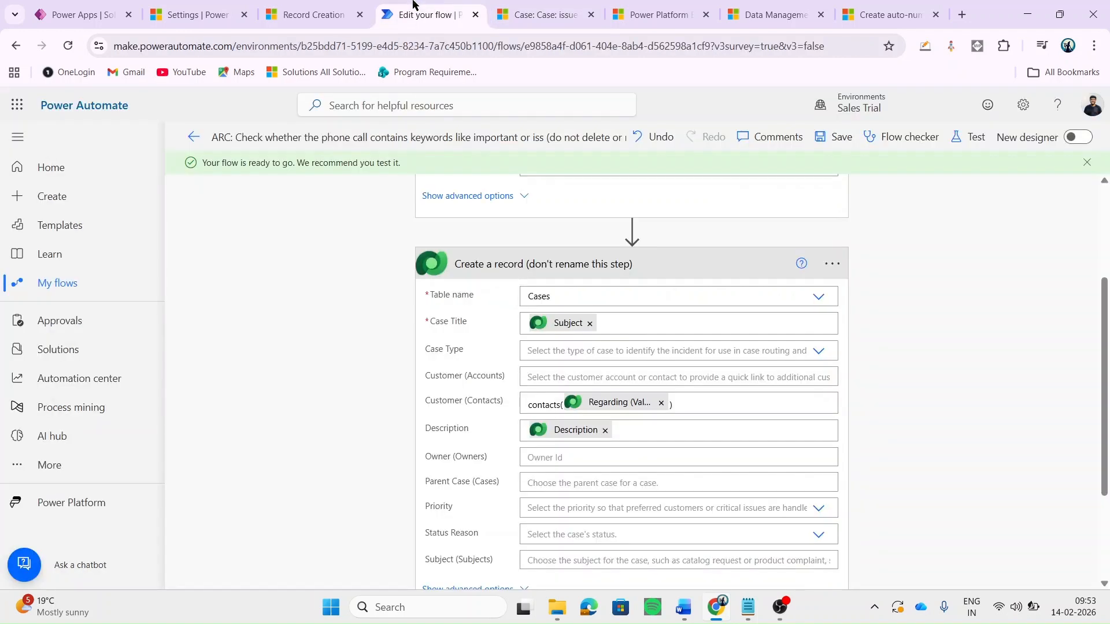
{"action": "left_click", "coordinate": [535, 9]}
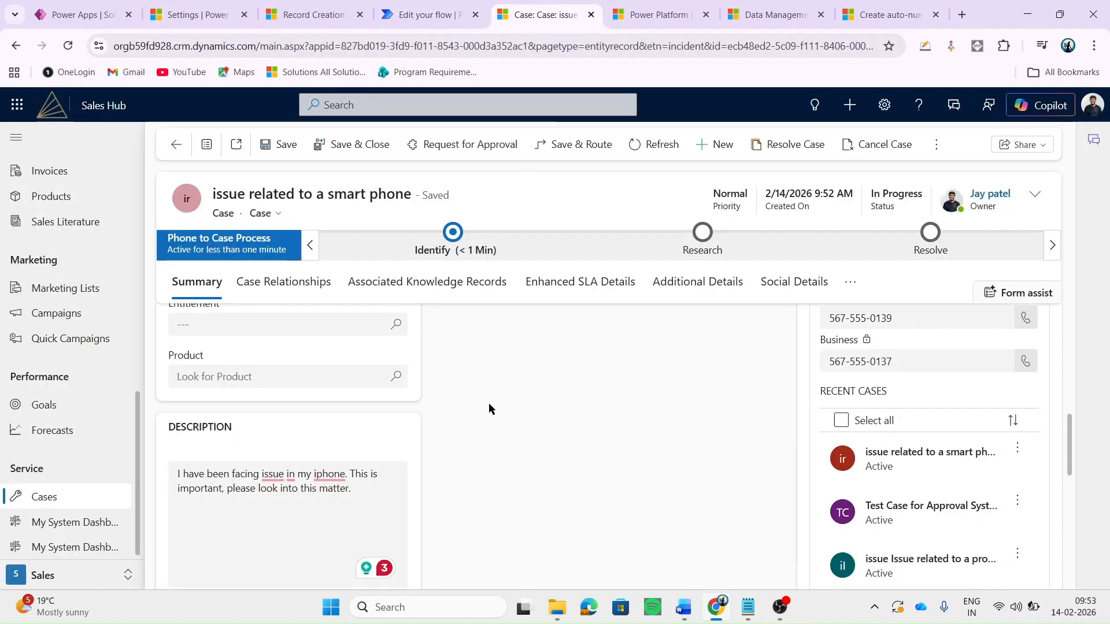
{"action": "scroll", "coordinate": [488, 403], "scroll_direction": "up", "scroll_amount": 10}
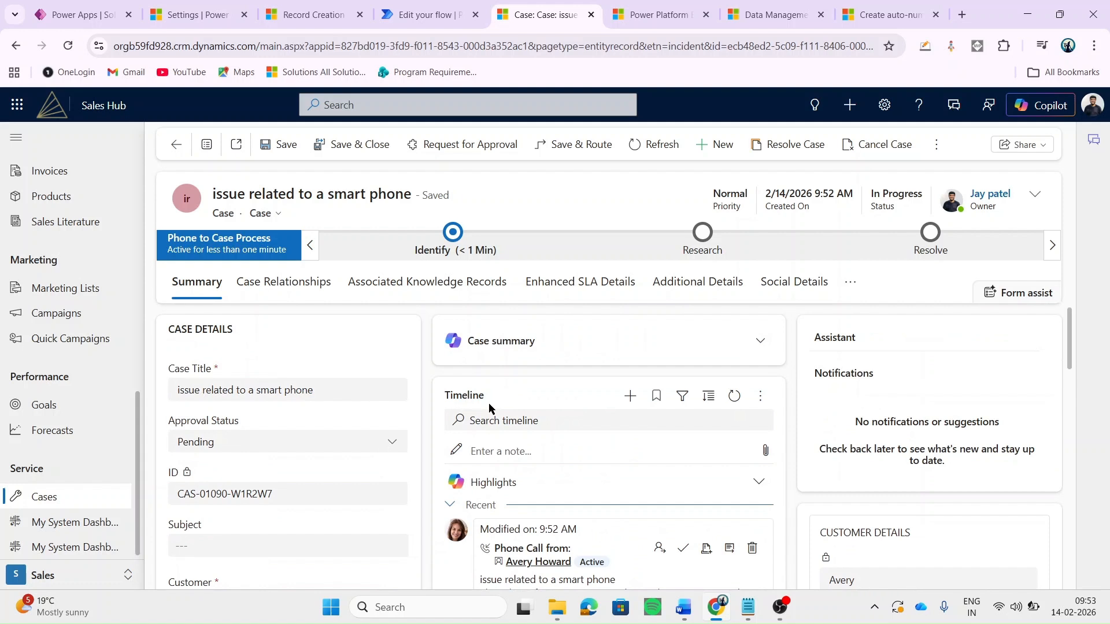
{"action": "left_click", "coordinate": [309, 15]}
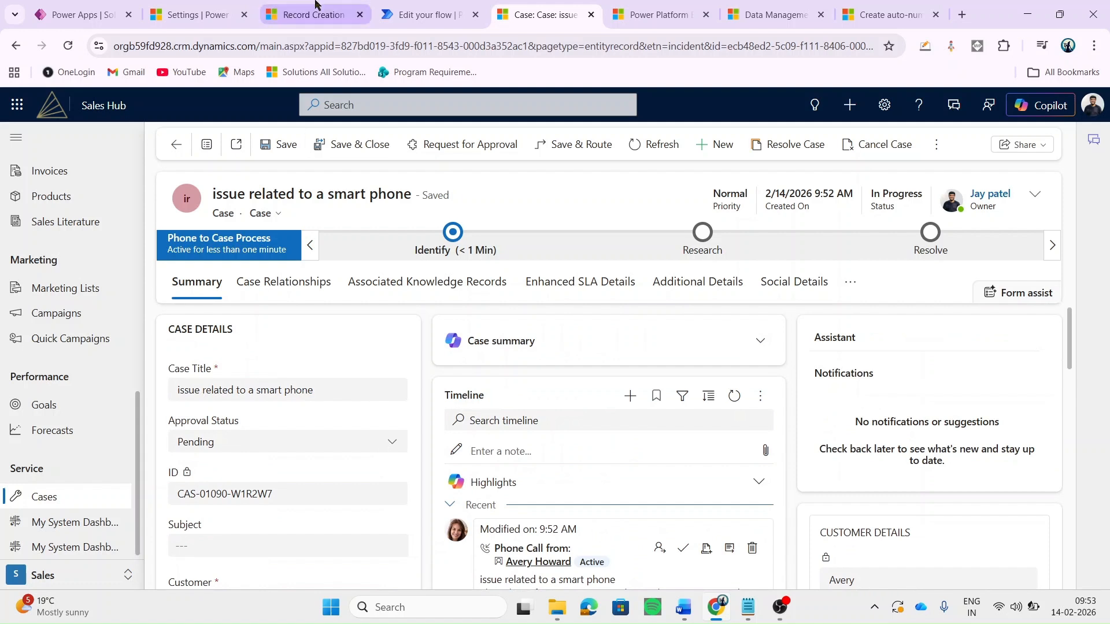
{"action": "scroll", "coordinate": [339, 425], "scroll_direction": "down", "scroll_amount": 1}
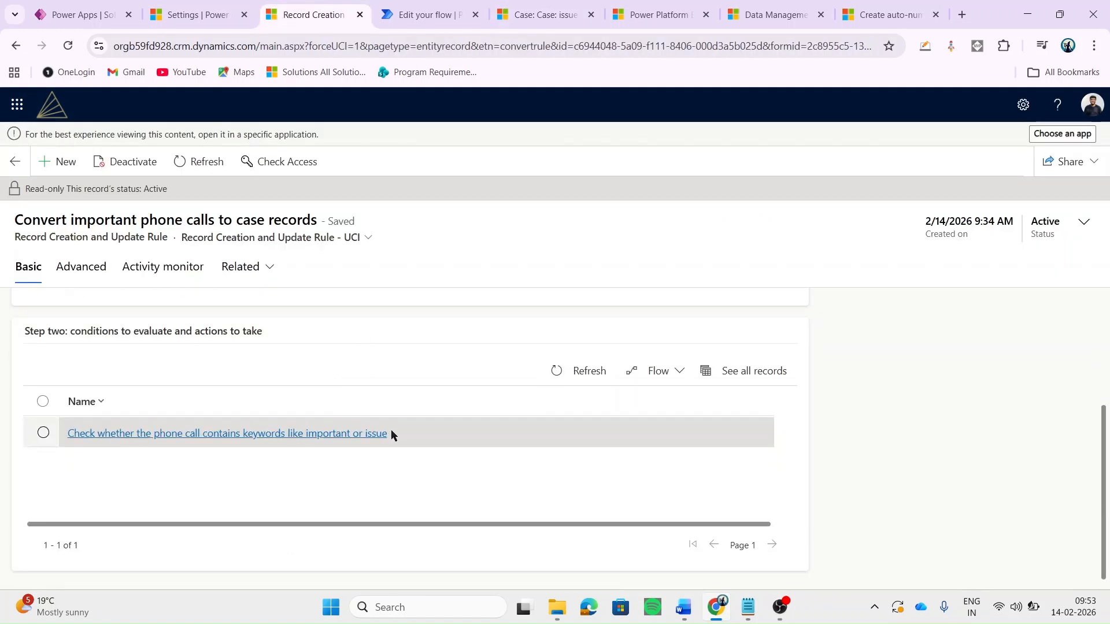
{"action": "left_click", "coordinate": [543, 15]}
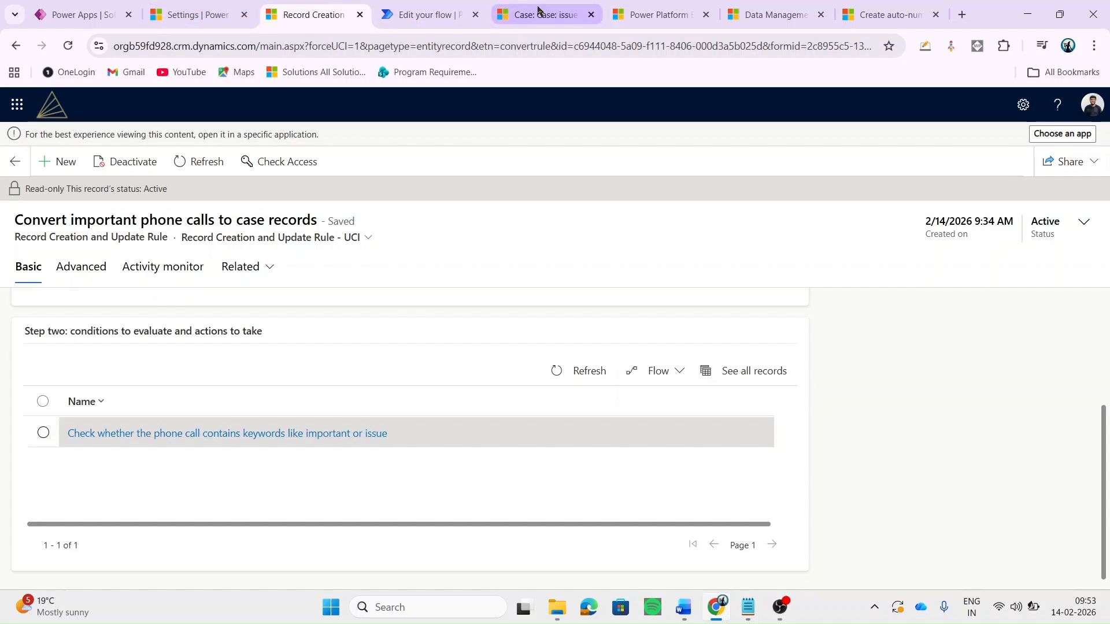